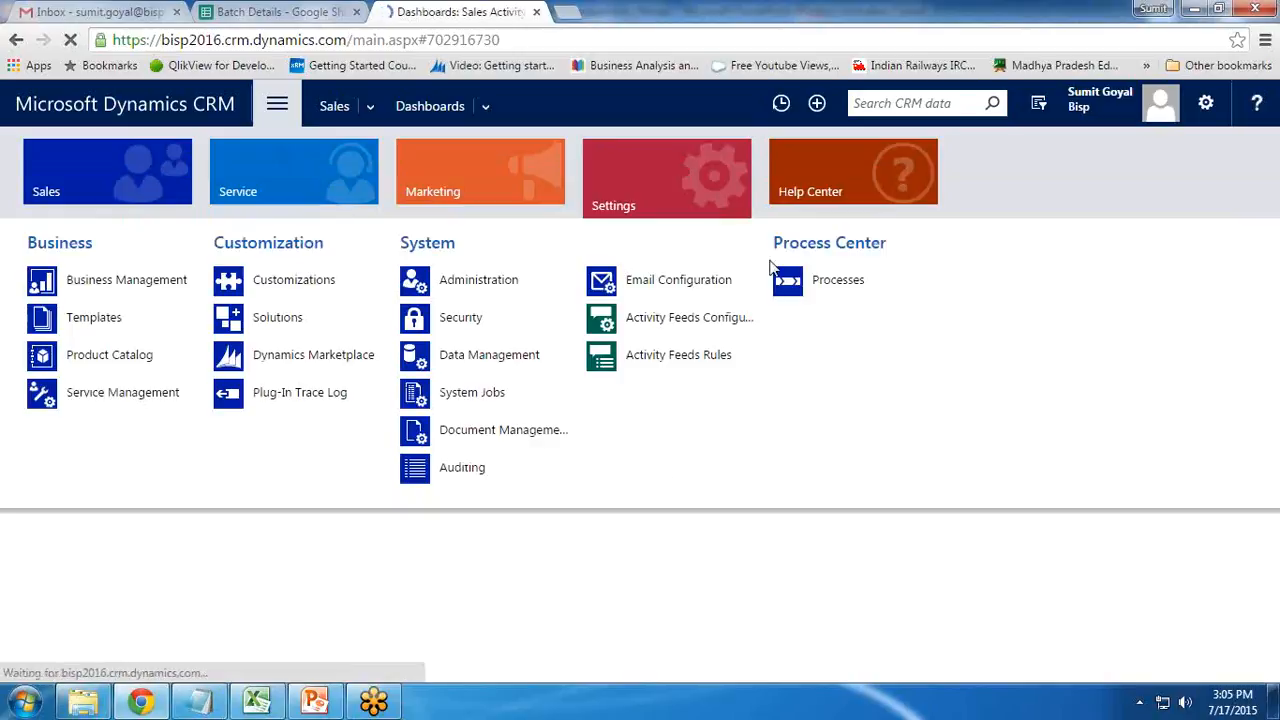
Start a new process in My Processes named 'Update Lead Contact Information'
{"action": "left_click", "coordinate": [834, 282]}
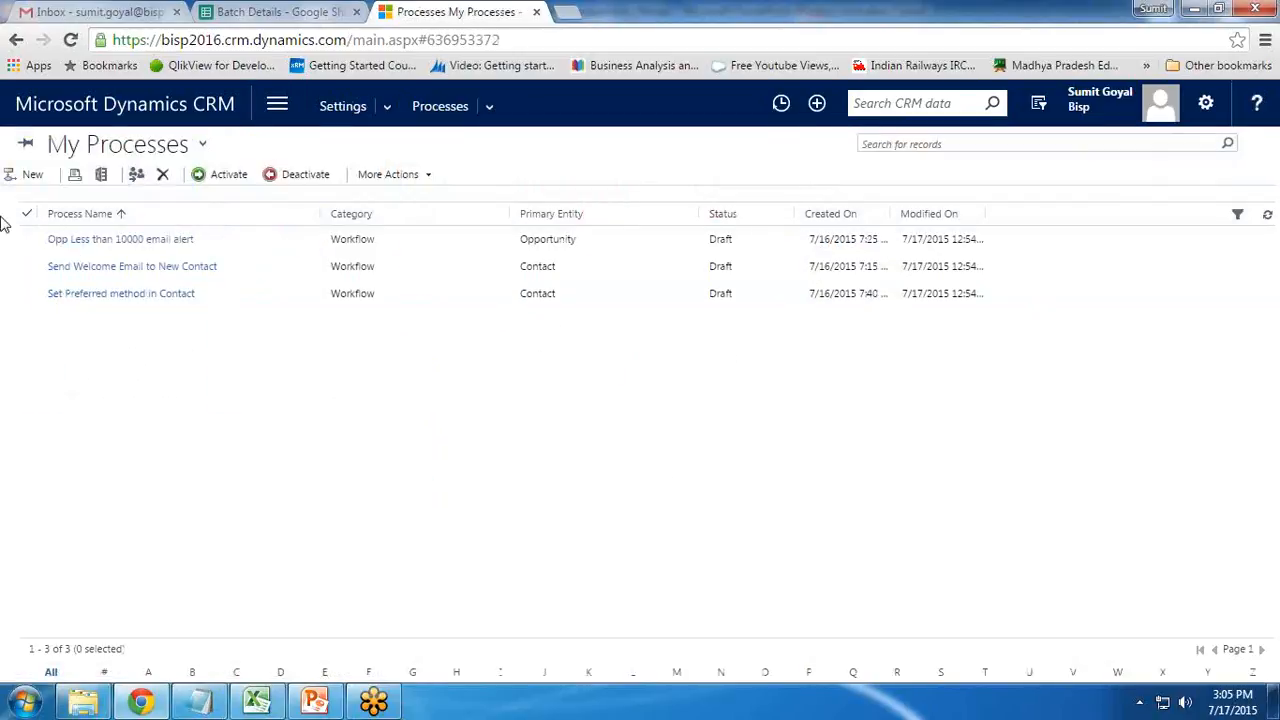
{"action": "left_click", "coordinate": [30, 174]}
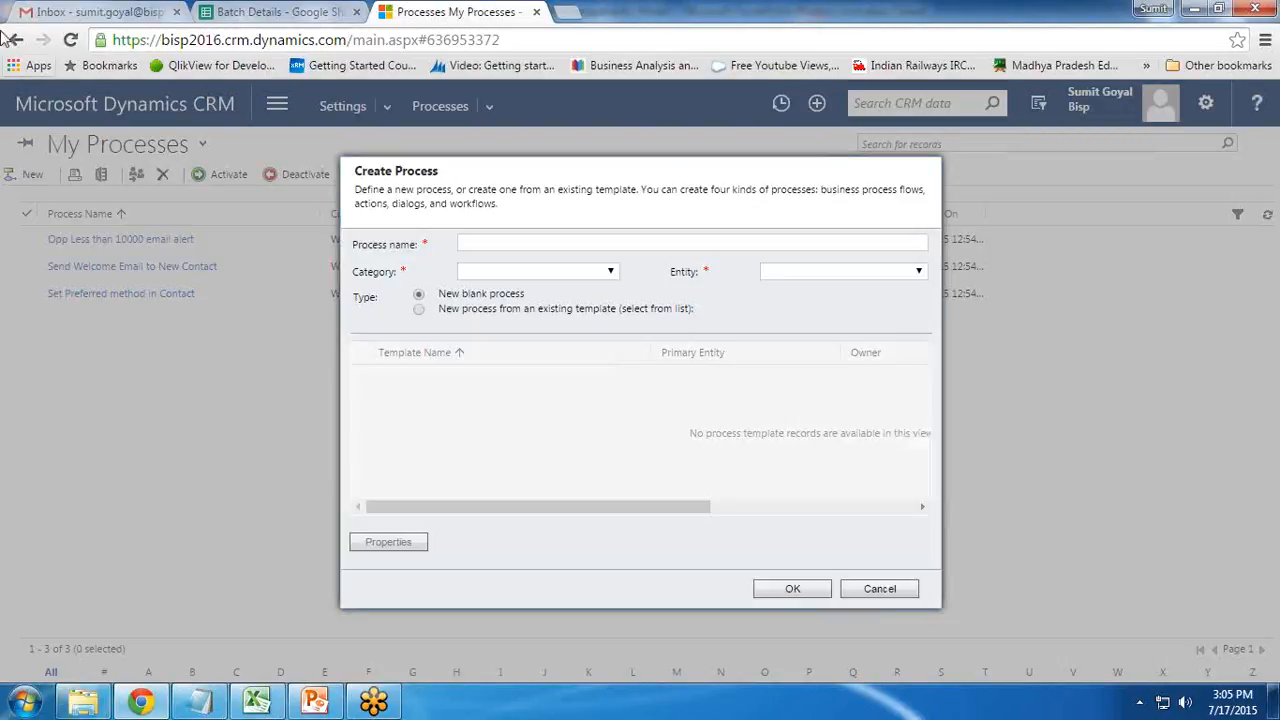
{"action": "left_click", "coordinate": [524, 242]}
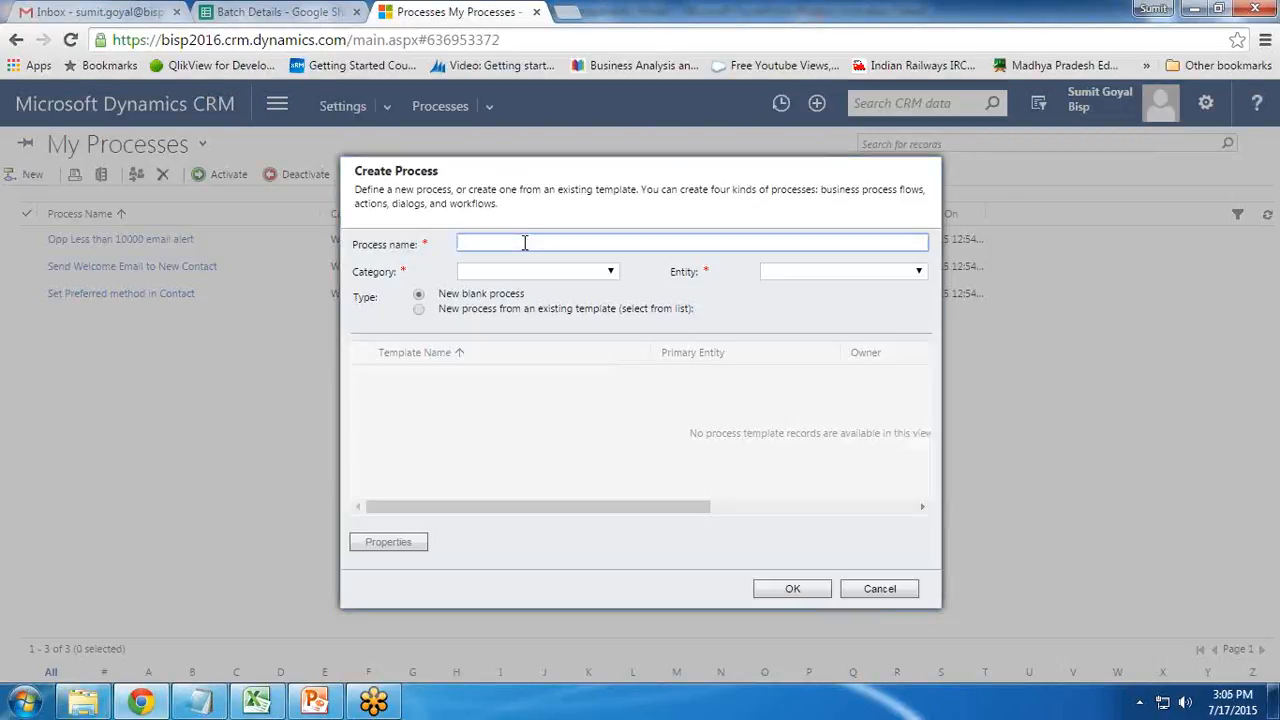
{"action": "type", "text": "UpdateKLe"}
{"action": "key", "text": "BackSpace"}
{"action": "key", "text": "BackSpace"}
{"action": "key", "text": "BackSpace"}
{"action": "type", "text": "Lead Contact Information"}
Set the process category to Dialog and the entity to Lead, then create it
{"action": "left_click", "coordinate": [605, 272]}
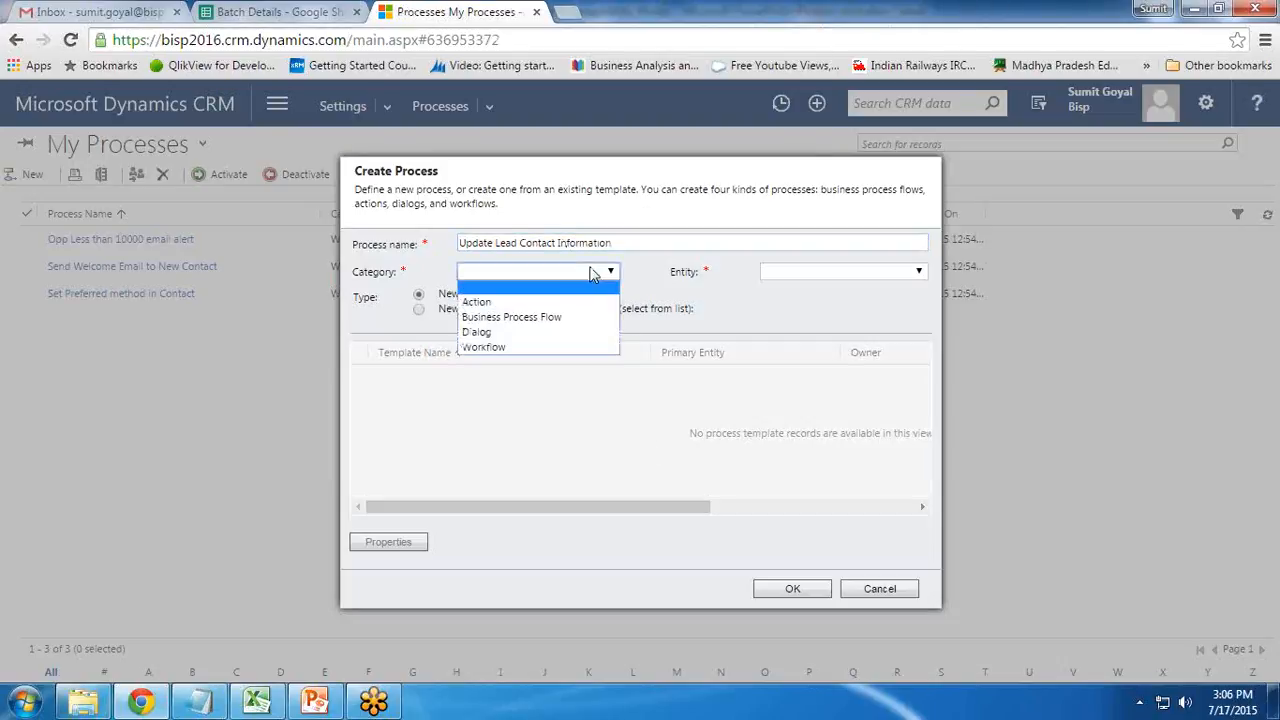
{"action": "left_click", "coordinate": [546, 330]}
{"action": "left_click", "coordinate": [792, 276]}
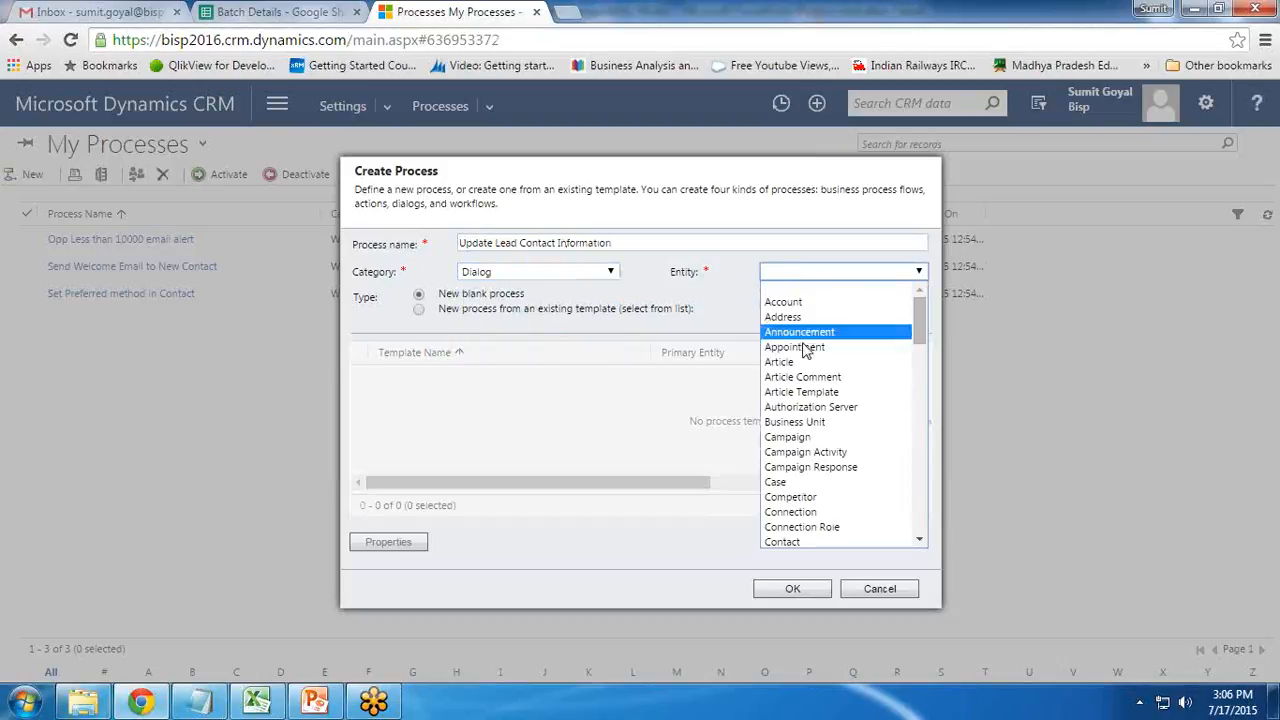
{"action": "left_click_drag", "start_coordinate": [921, 322], "coordinate": [921, 410]}
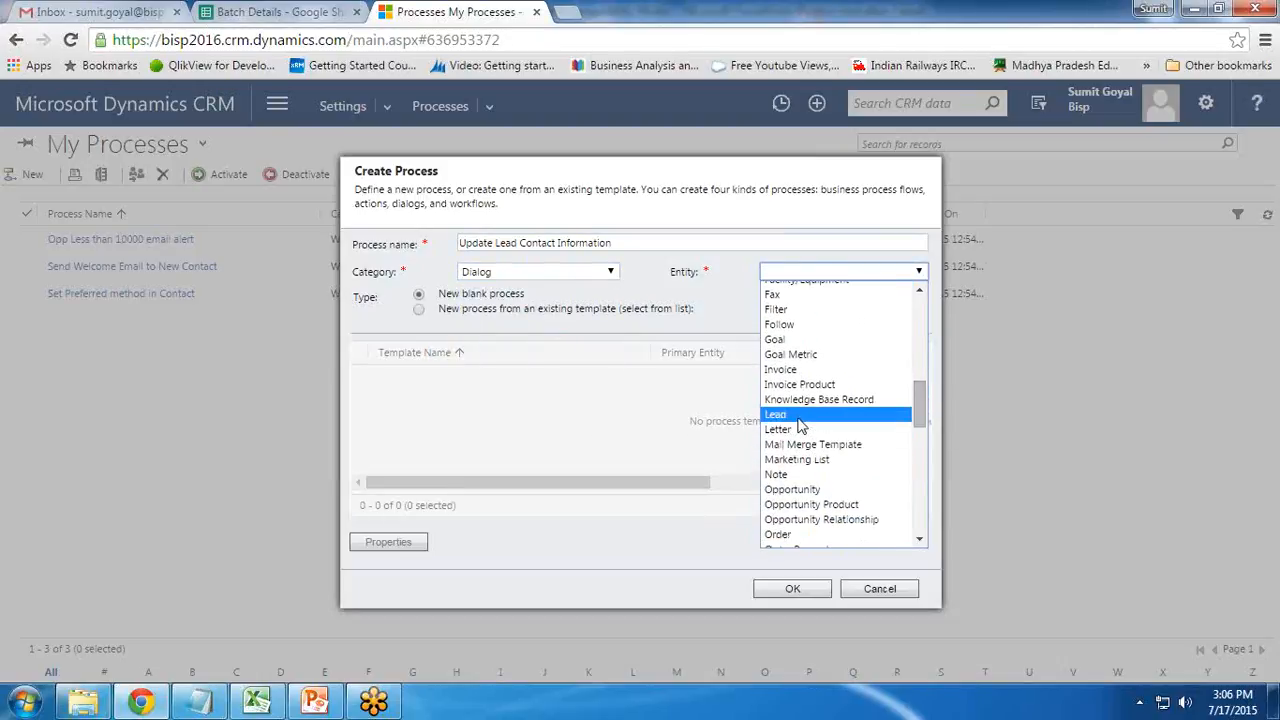
{"action": "left_click", "coordinate": [790, 592]}
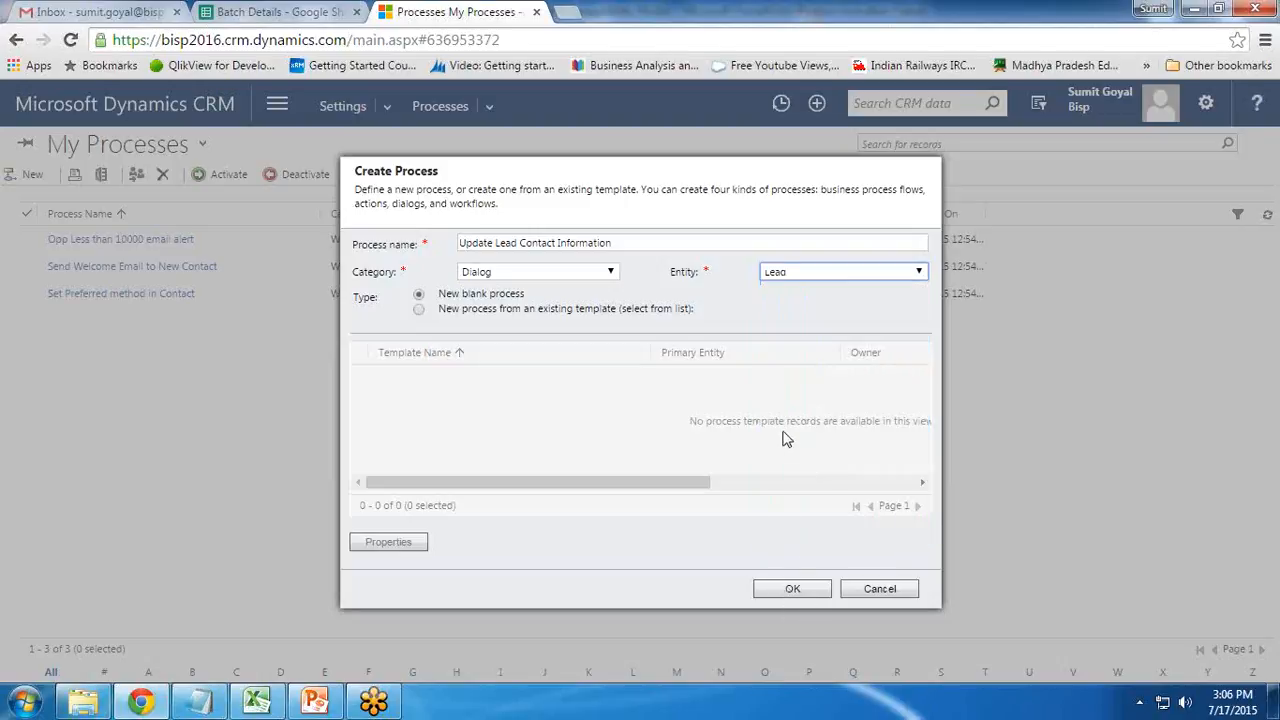
{"action": "left_click", "coordinate": [792, 591]}
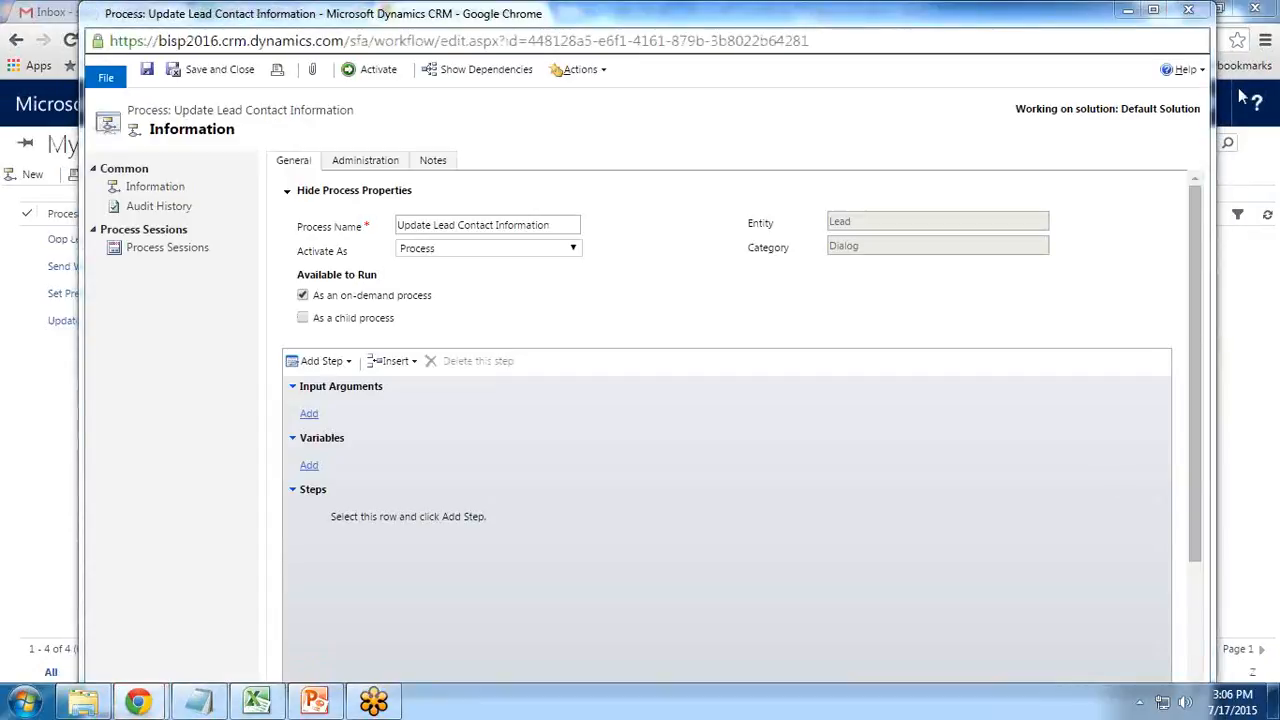
Keep Activate As set to Process and bring up the Add Step choices under Steps
{"action": "left_click_drag", "start_coordinate": [559, 18], "coordinate": [533, 18]}
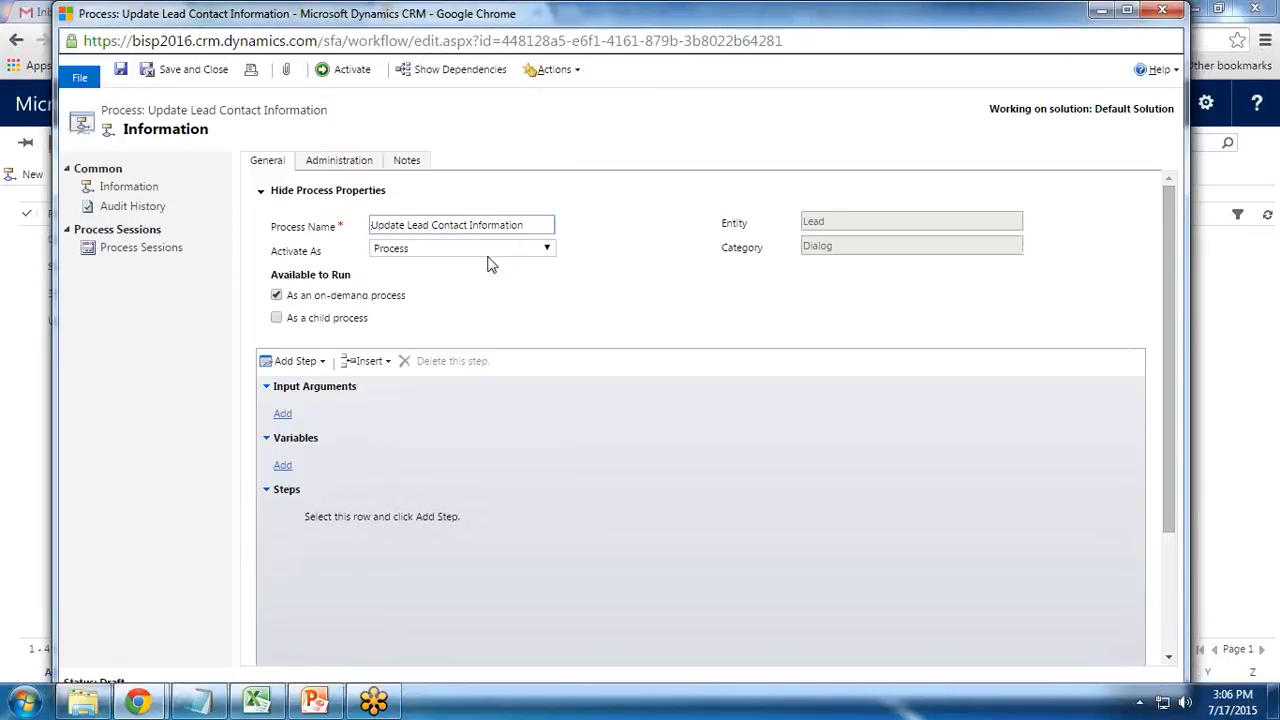
{"action": "left_click", "coordinate": [421, 250]}
{"action": "left_click", "coordinate": [456, 251]}
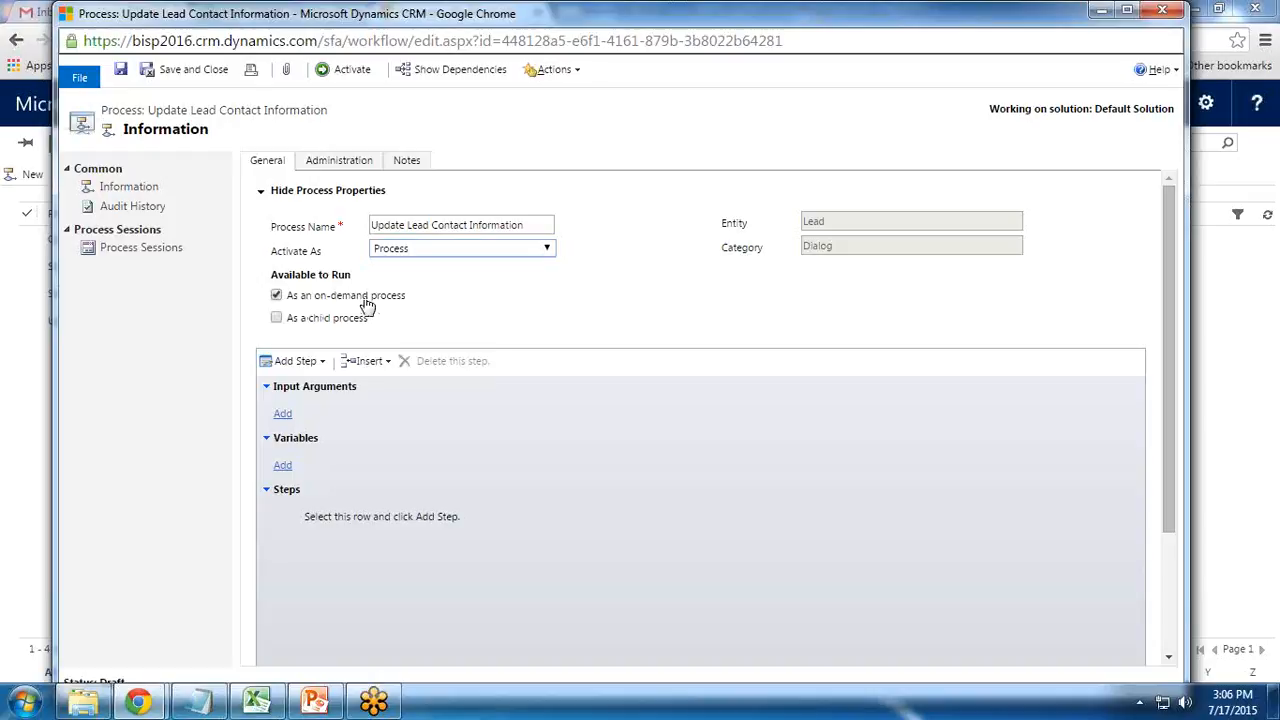
{"action": "scroll", "coordinate": [463, 480], "scroll_direction": "down", "scroll_amount": 1}
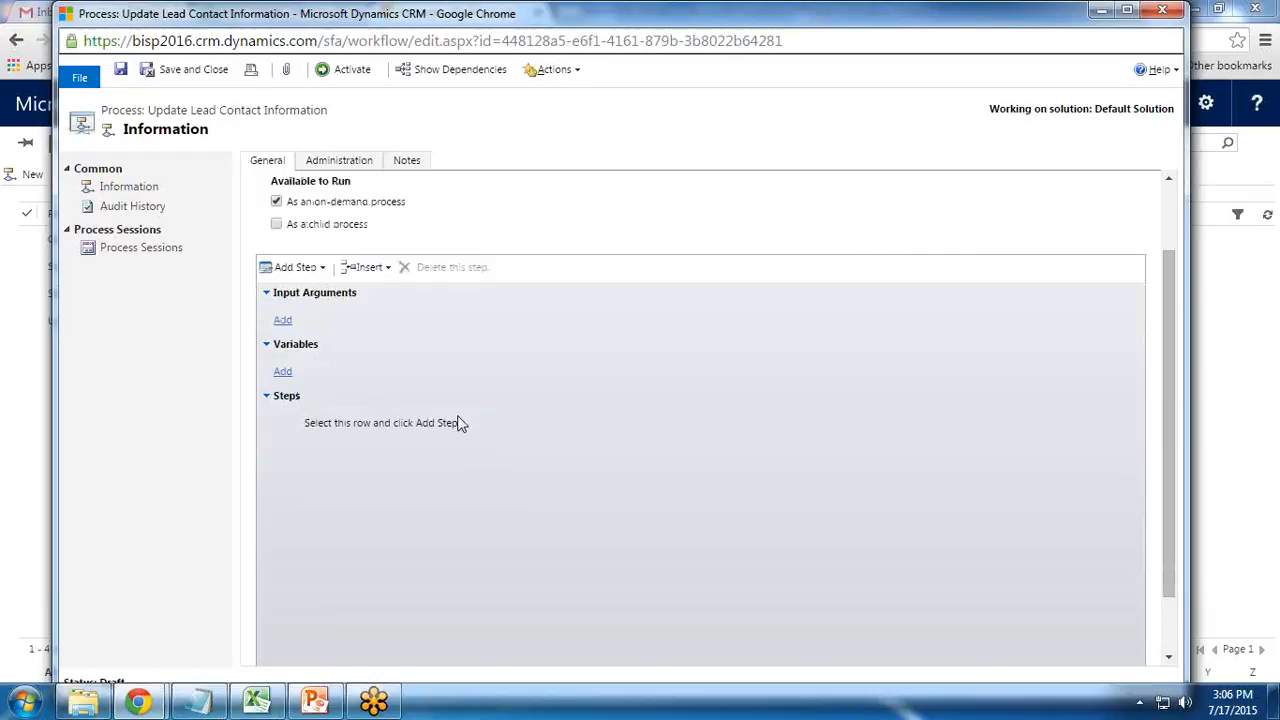
{"action": "left_click", "coordinate": [315, 268]}
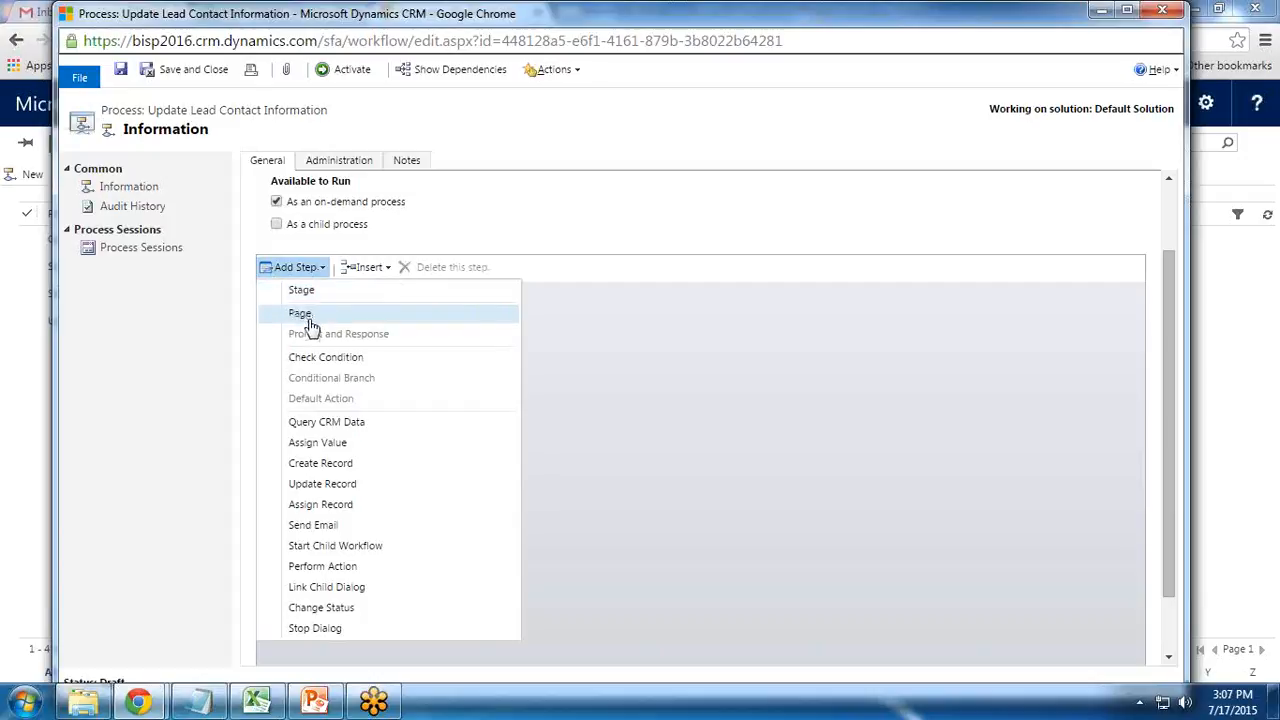
Add a Page step described 'Page1' to the dialog
{"action": "left_click", "coordinate": [314, 318]}
{"action": "left_click", "coordinate": [436, 424]}
{"action": "left_click", "coordinate": [478, 425]}
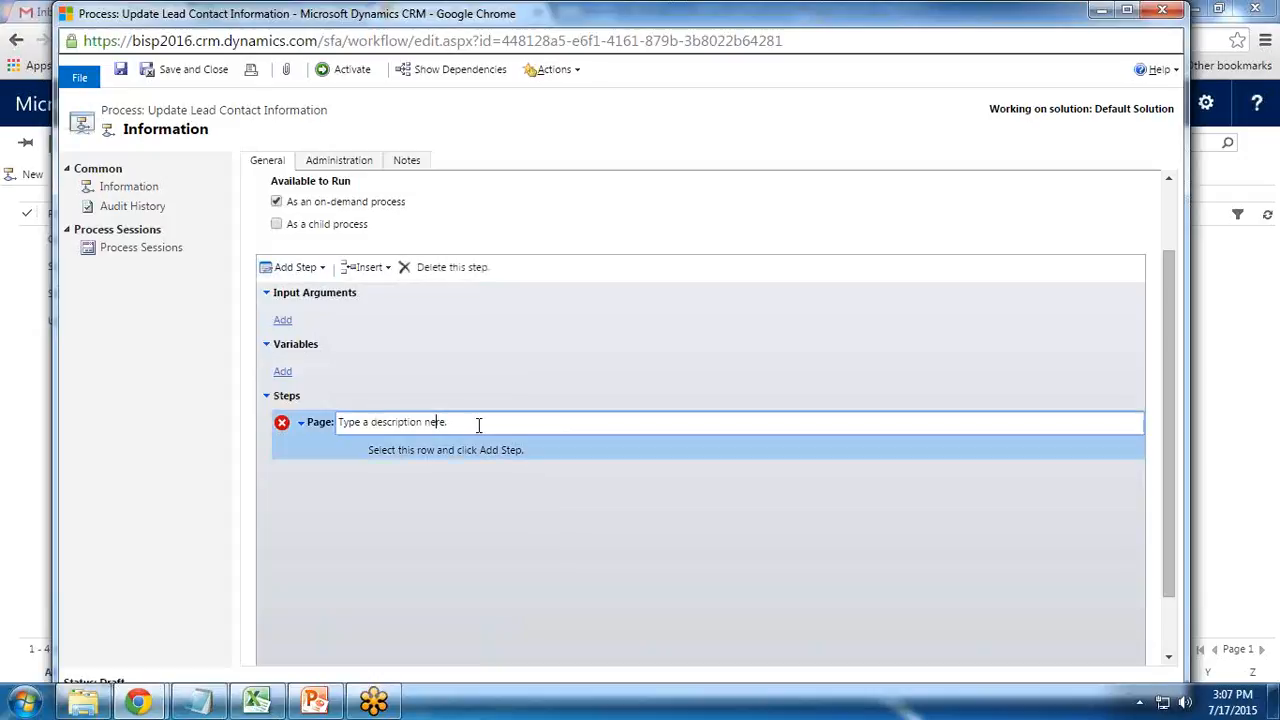
{"action": "left_click_drag", "start_coordinate": [479, 425], "coordinate": [300, 423]}
{"action": "type", "text": "Page1"}
{"action": "left_click", "coordinate": [464, 452]}
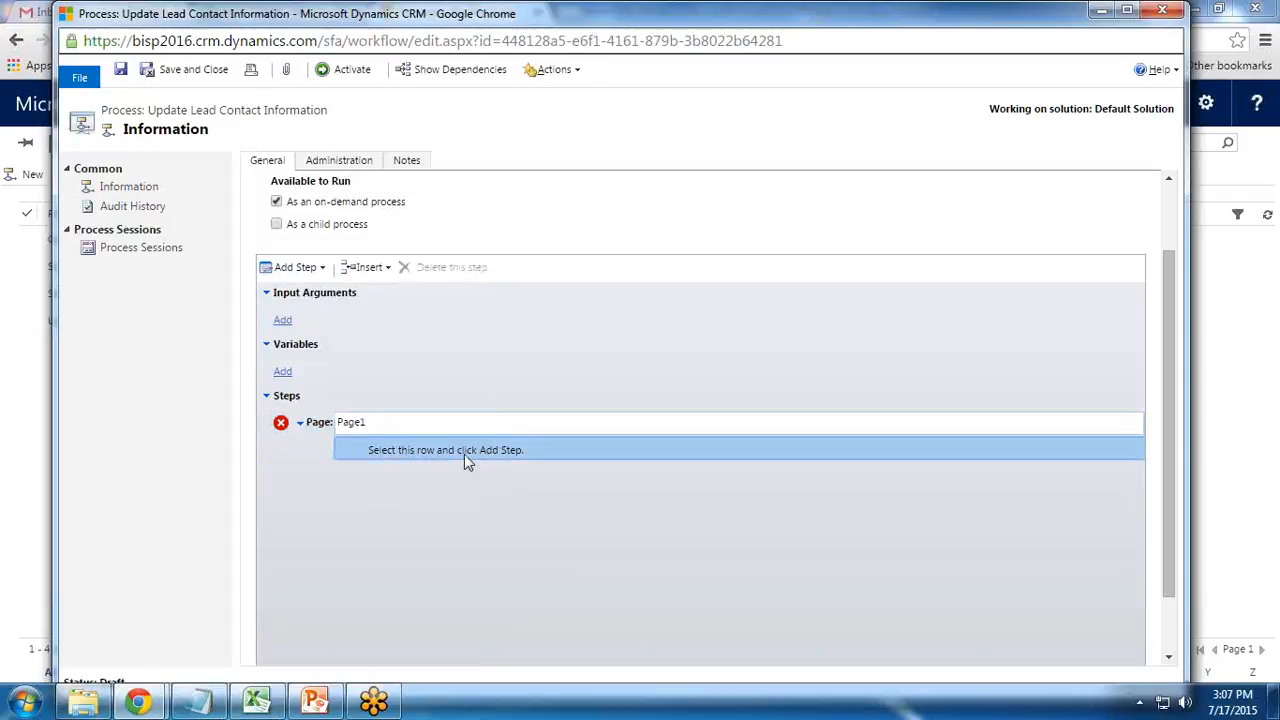
Add a Prompt and Response step 'What is your Business Phone Number' inside Page1 and edit its properties
{"action": "left_click", "coordinate": [302, 268]}
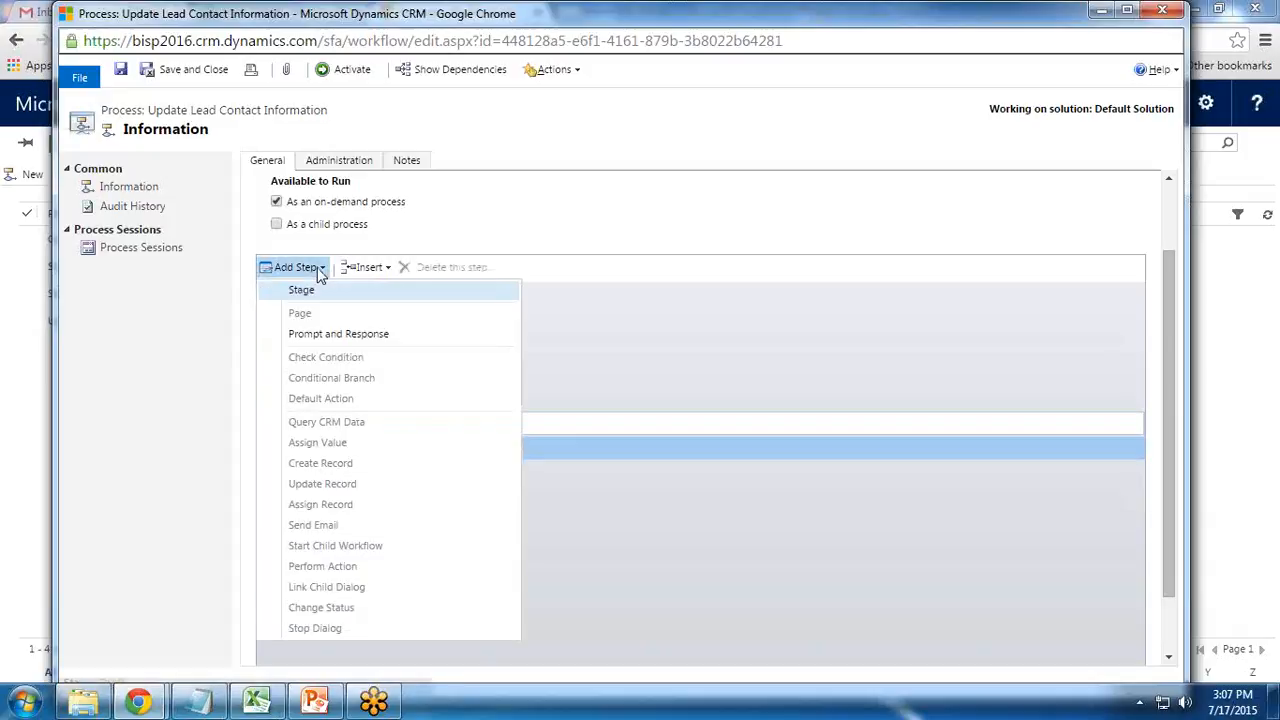
{"action": "left_click", "coordinate": [329, 336]}
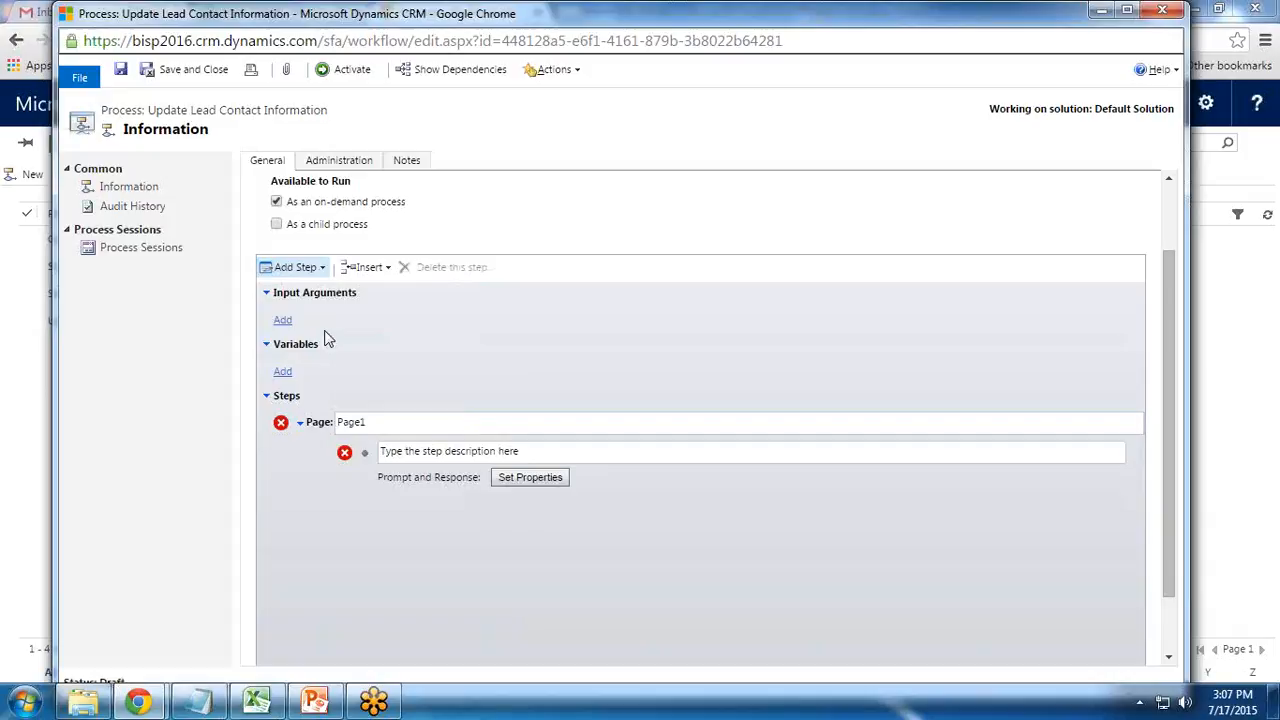
{"action": "left_click", "coordinate": [539, 455]}
{"action": "left_click_drag", "start_coordinate": [539, 455], "coordinate": [389, 457]}
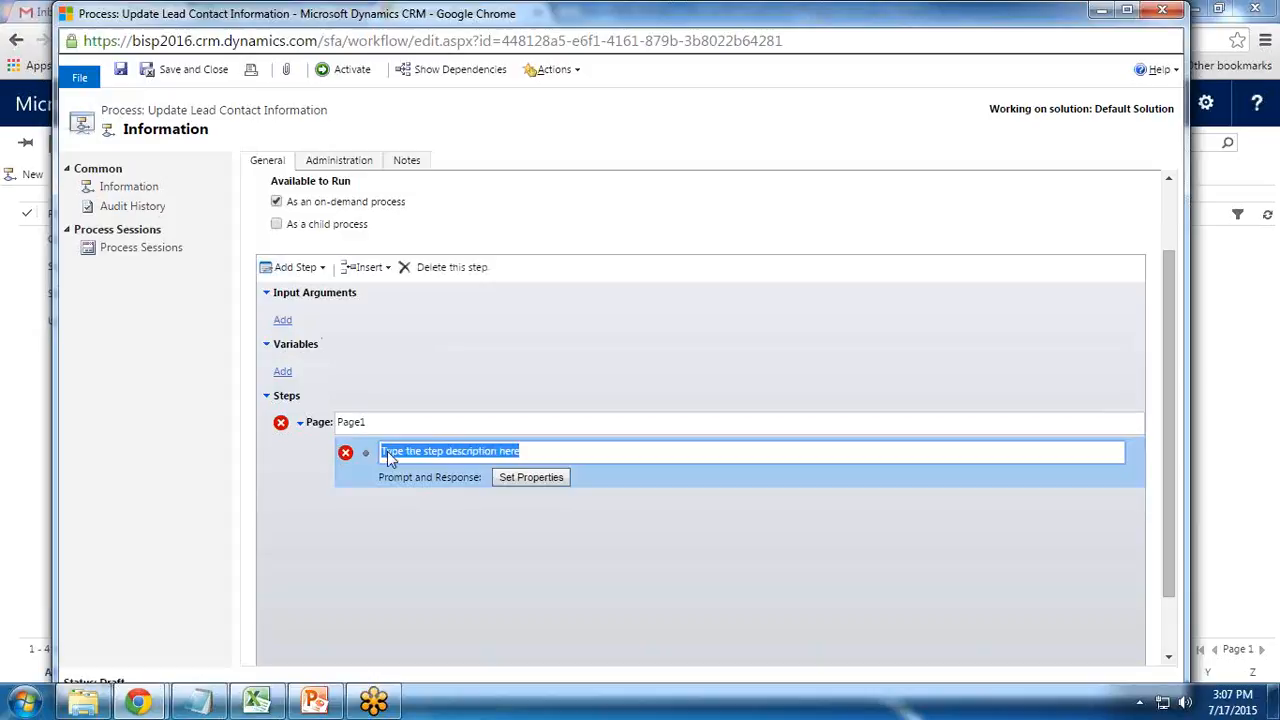
{"action": "type", "text": "What is y"}
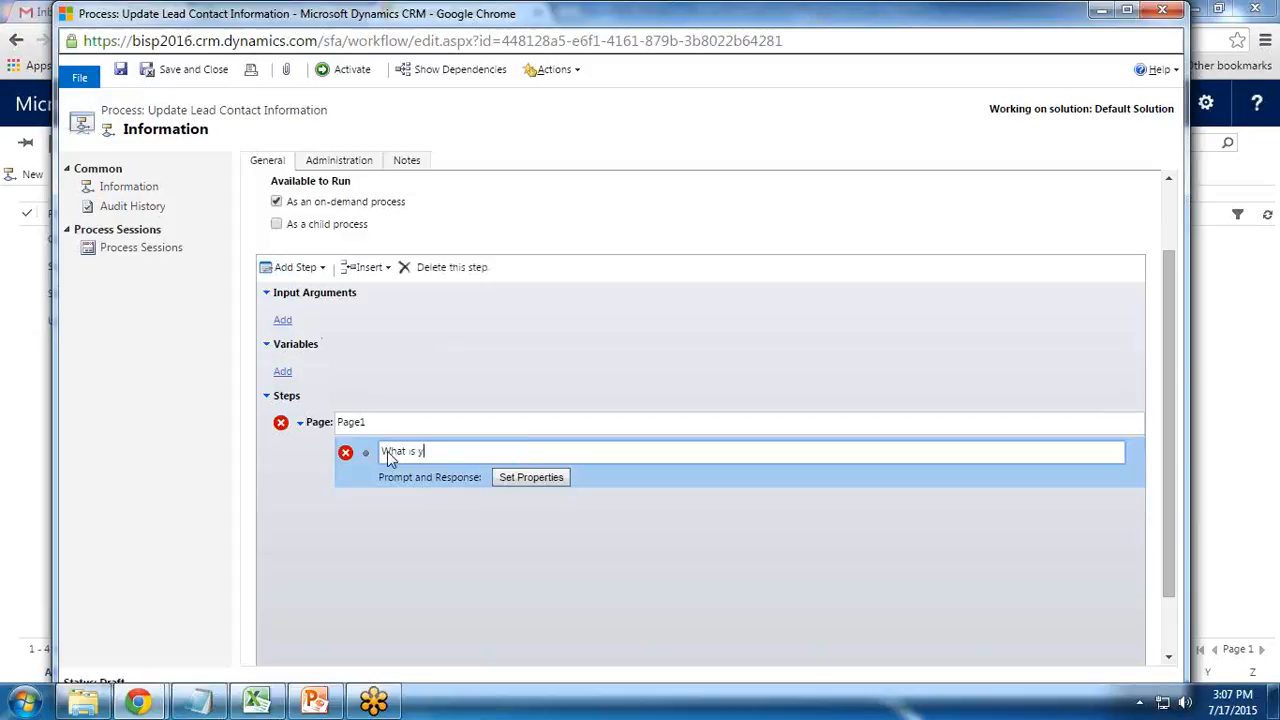
{"action": "type", "text": "our Businness Phone Numb"}
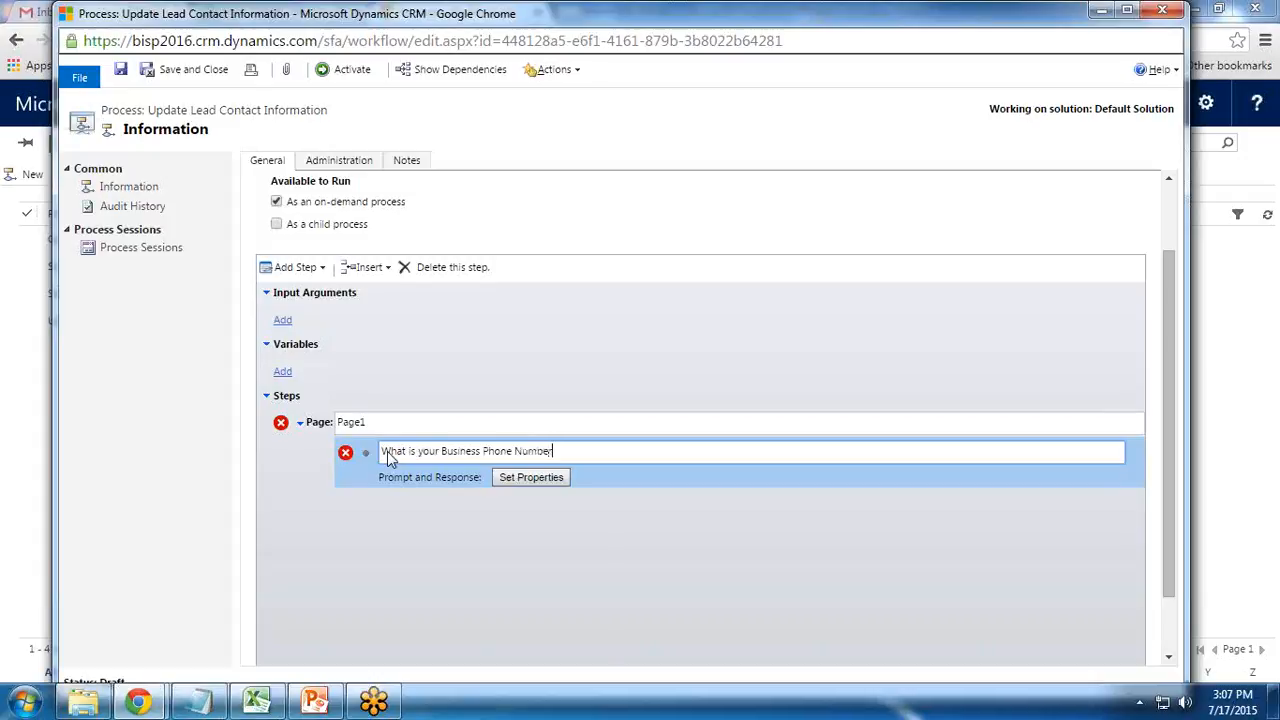
{"action": "type", "text": "er"}
{"action": "left_click_drag", "start_coordinate": [382, 451], "coordinate": [512, 452]}
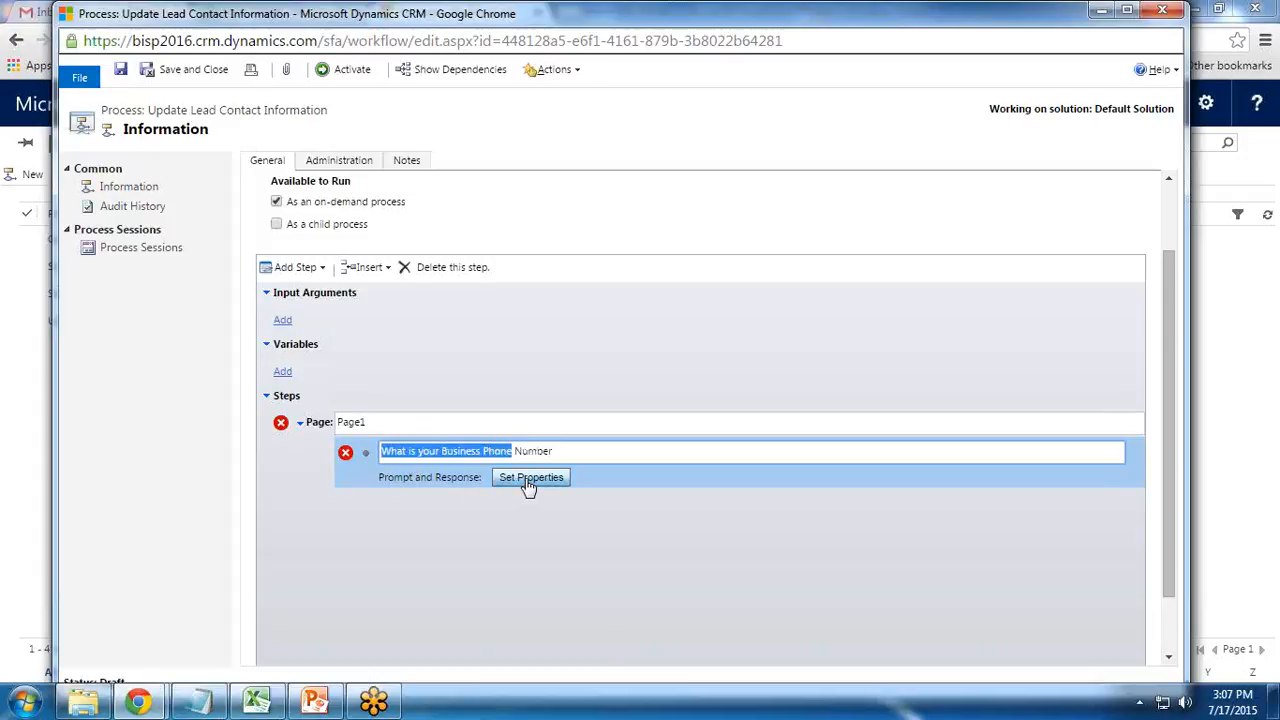
{"action": "left_click", "coordinate": [530, 478]}
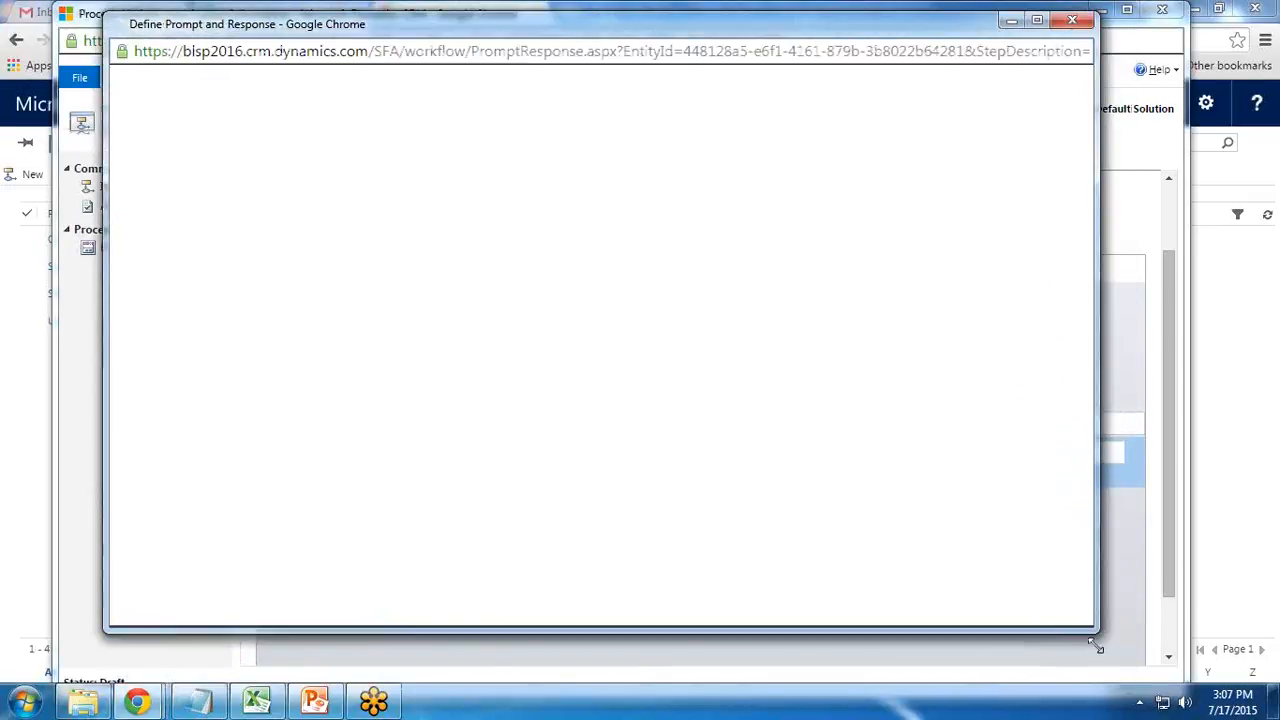
Prompt 'What is your Business Phone Number?' with a Single Line, Text response, and save
{"action": "left_click_drag", "start_coordinate": [1097, 647], "coordinate": [1097, 676]}
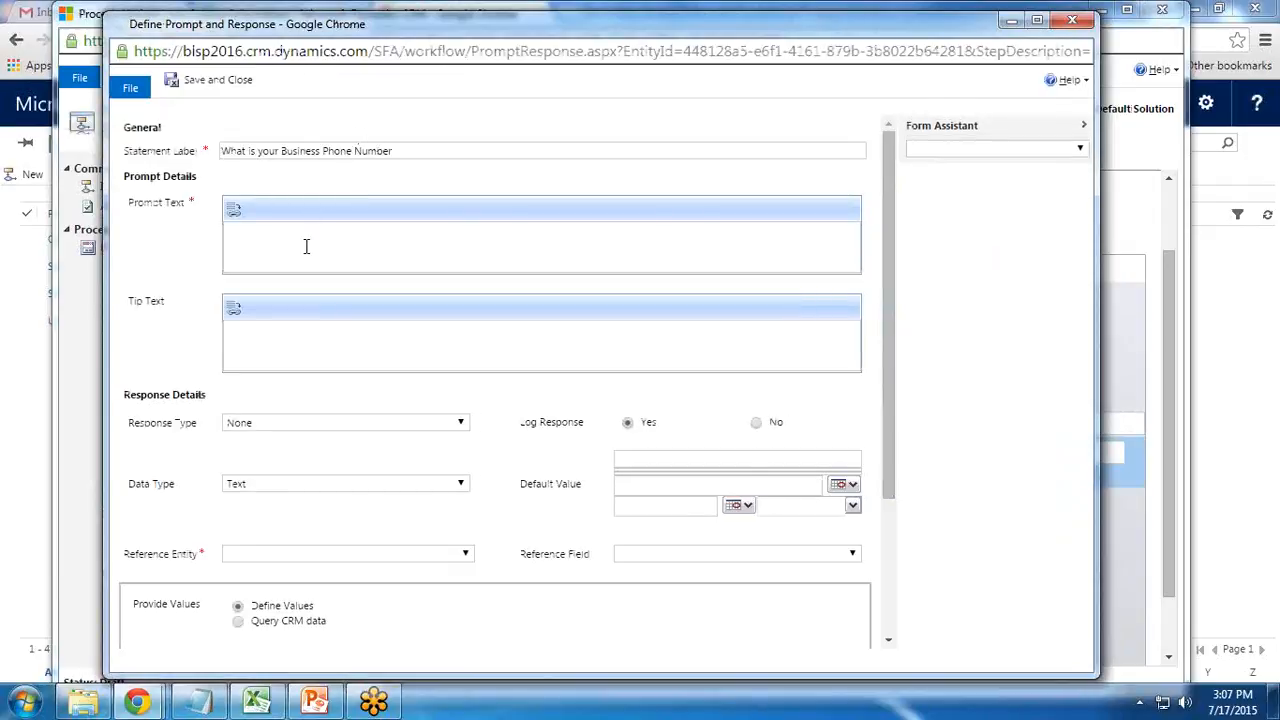
{"action": "type", "text": "What"}
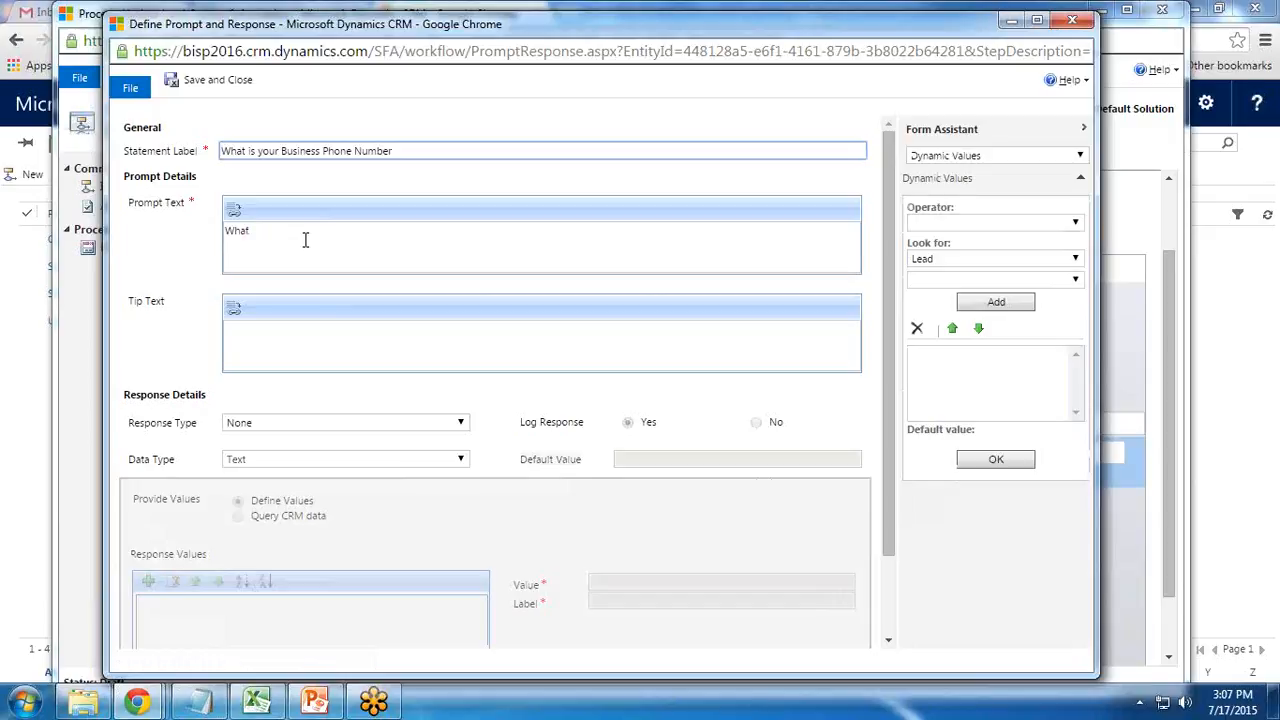
{"action": "type", "text": "is your Business Phone Number?"}
{"action": "left_click", "coordinate": [286, 340]}
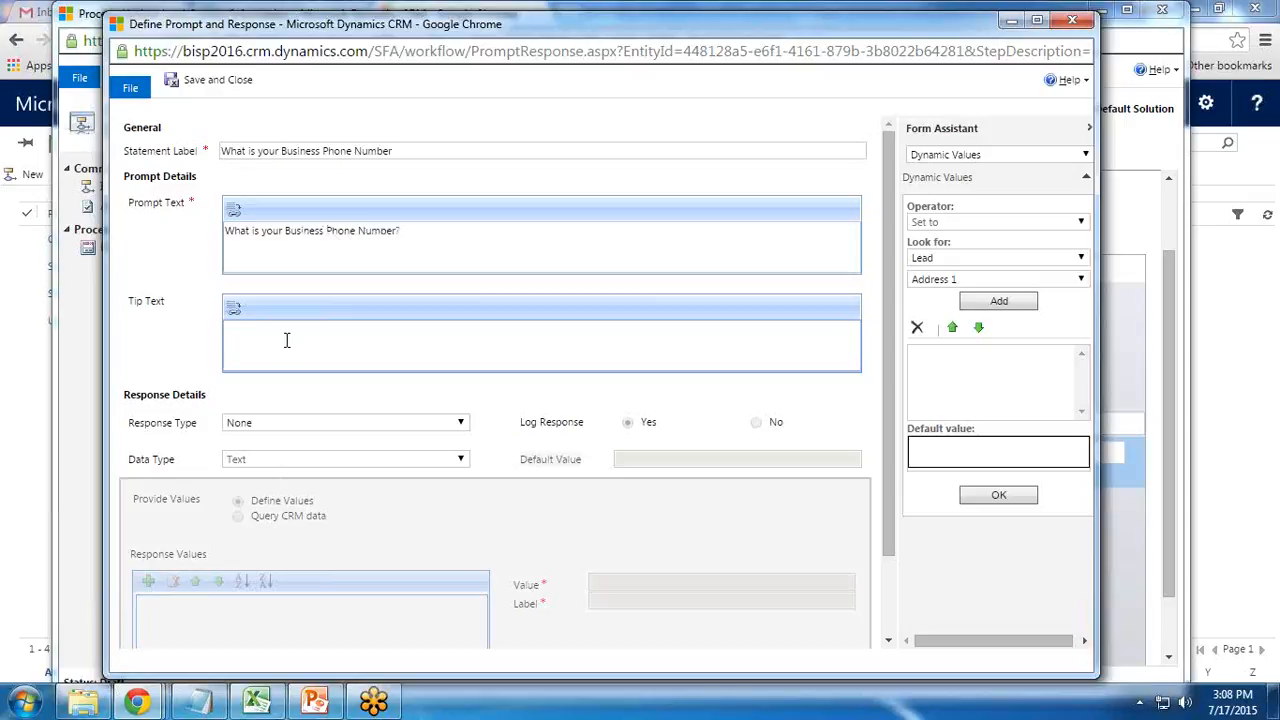
{"action": "left_click", "coordinate": [280, 421]}
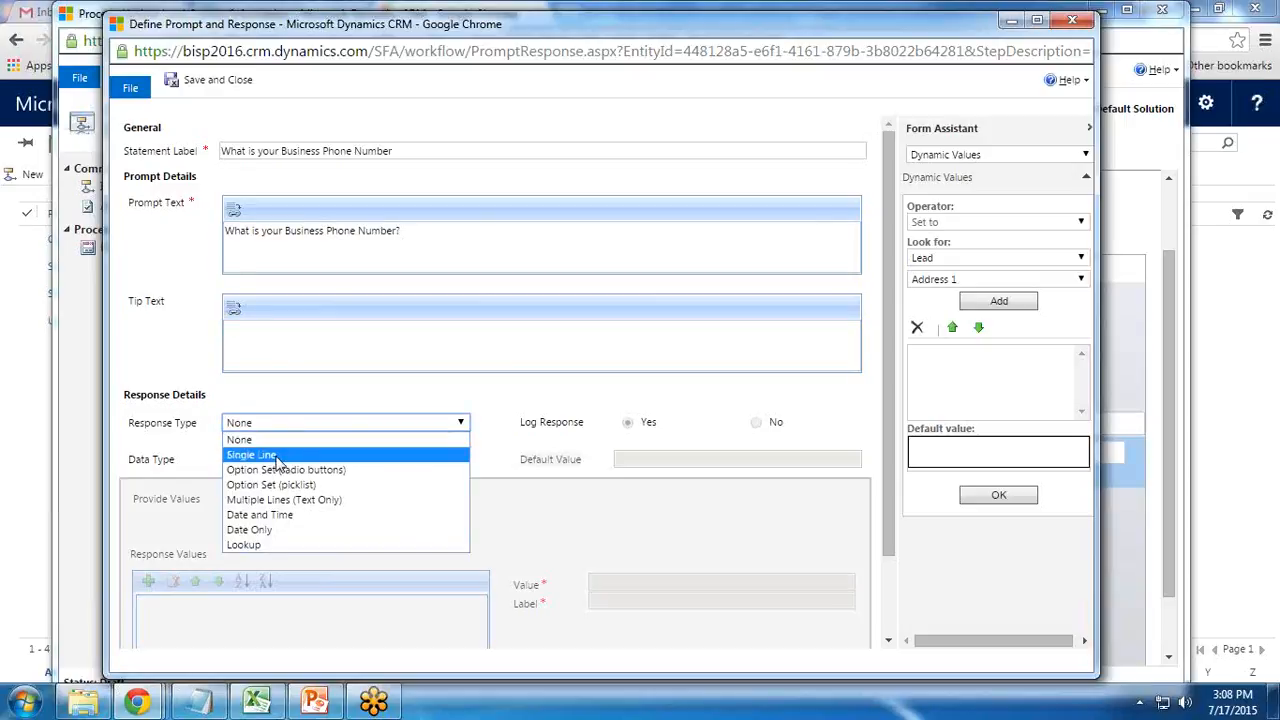
{"action": "left_click", "coordinate": [278, 457]}
{"action": "left_click", "coordinate": [273, 458]}
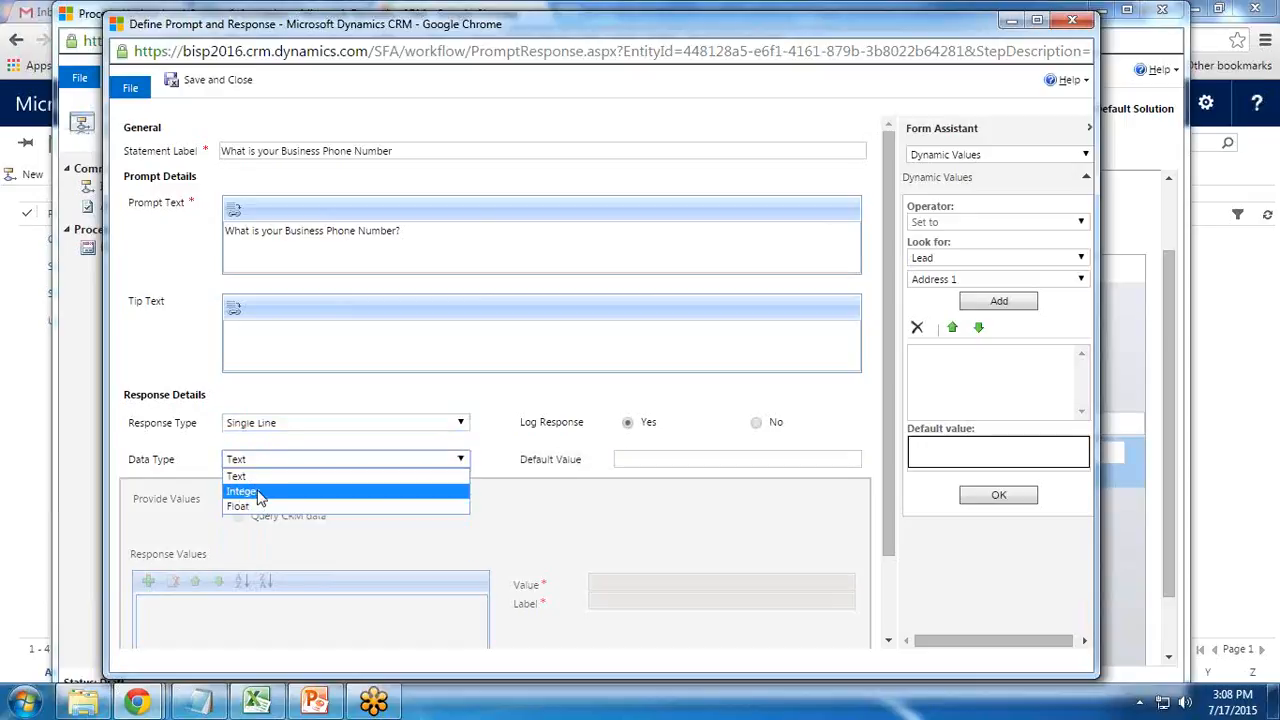
{"action": "left_click", "coordinate": [248, 477]}
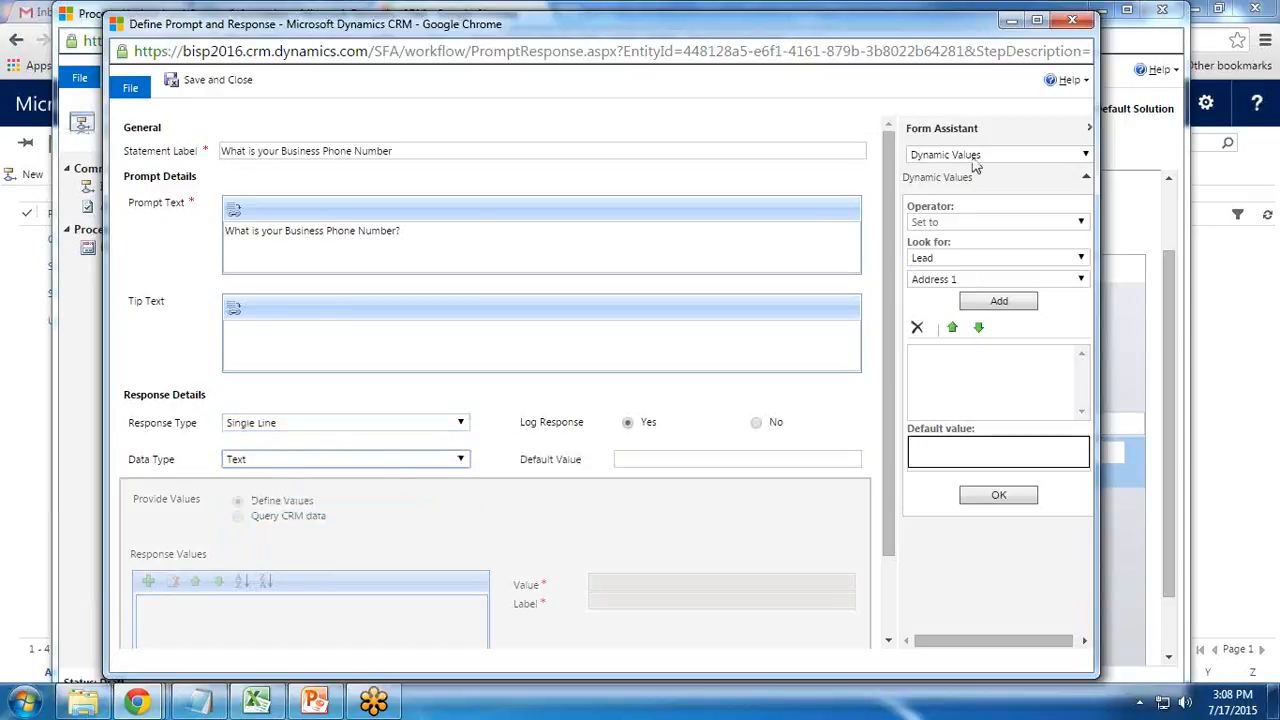
{"action": "left_click", "coordinate": [213, 90]}
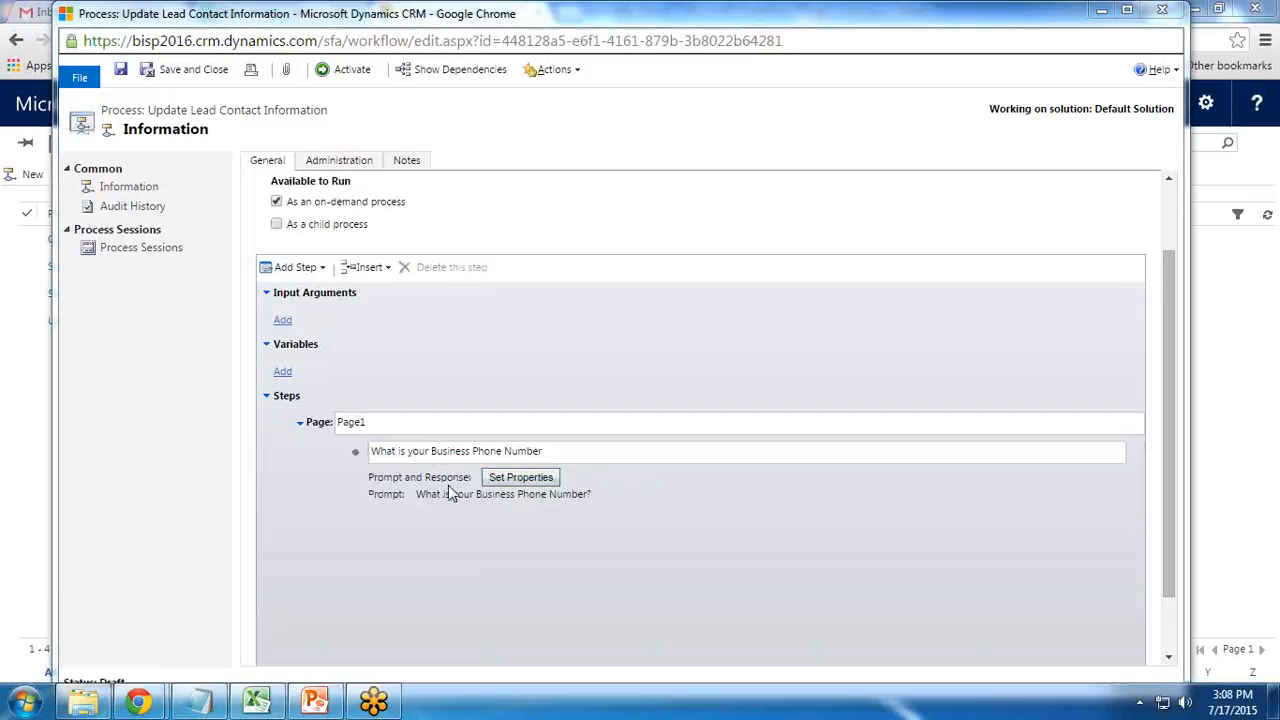
Add a second Prompt and Response step named 'Mobile Phone Number' and edit its properties
{"action": "left_click", "coordinate": [414, 481]}
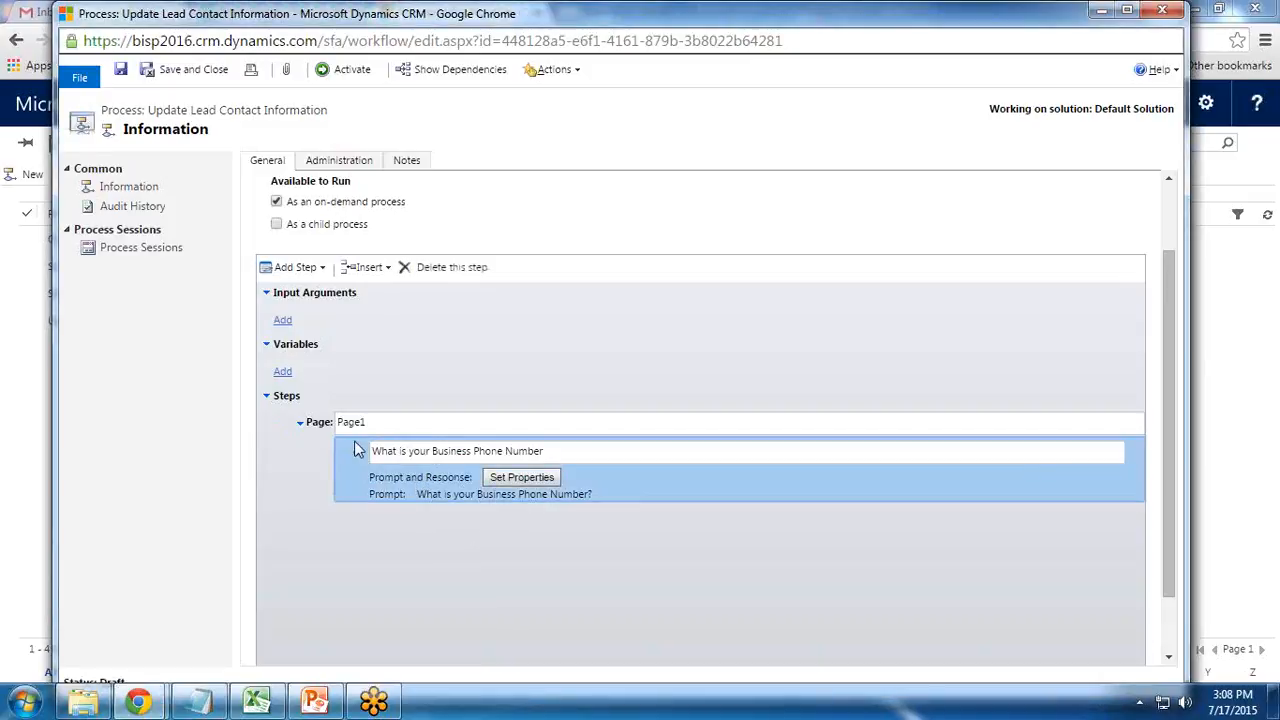
{"action": "left_click", "coordinate": [312, 269]}
{"action": "left_click", "coordinate": [322, 338]}
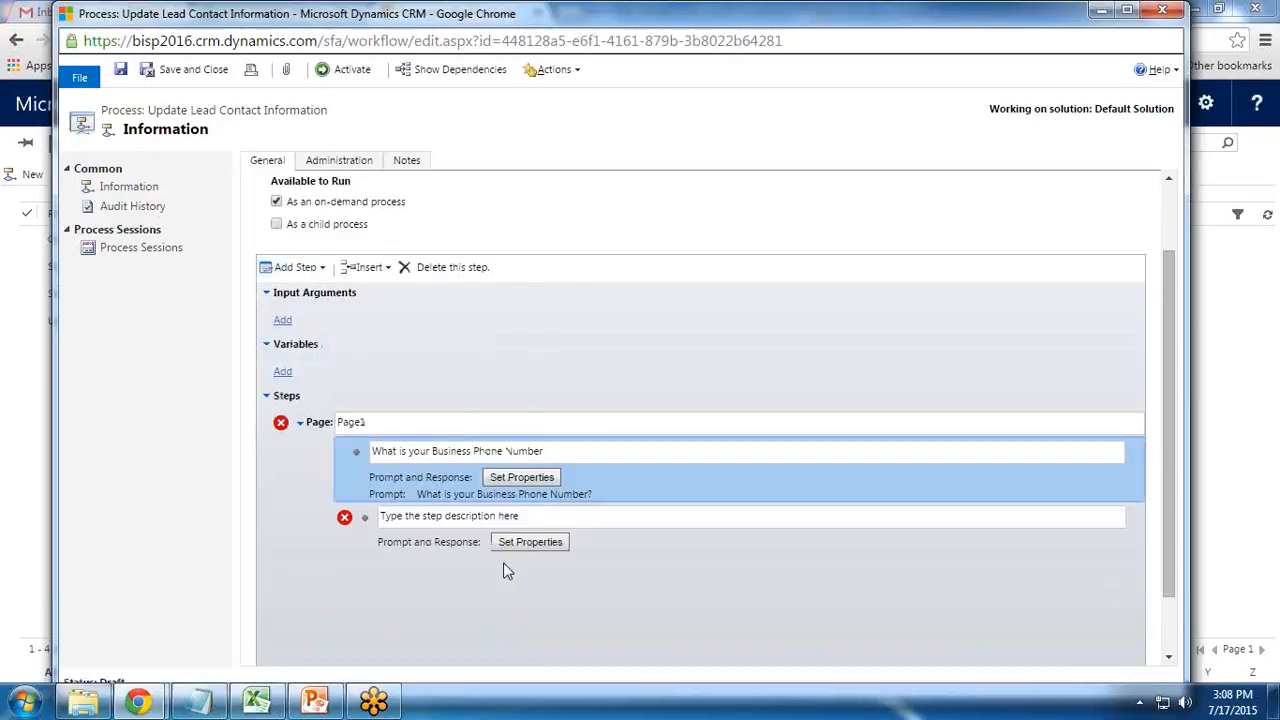
{"action": "left_click", "coordinate": [528, 518]}
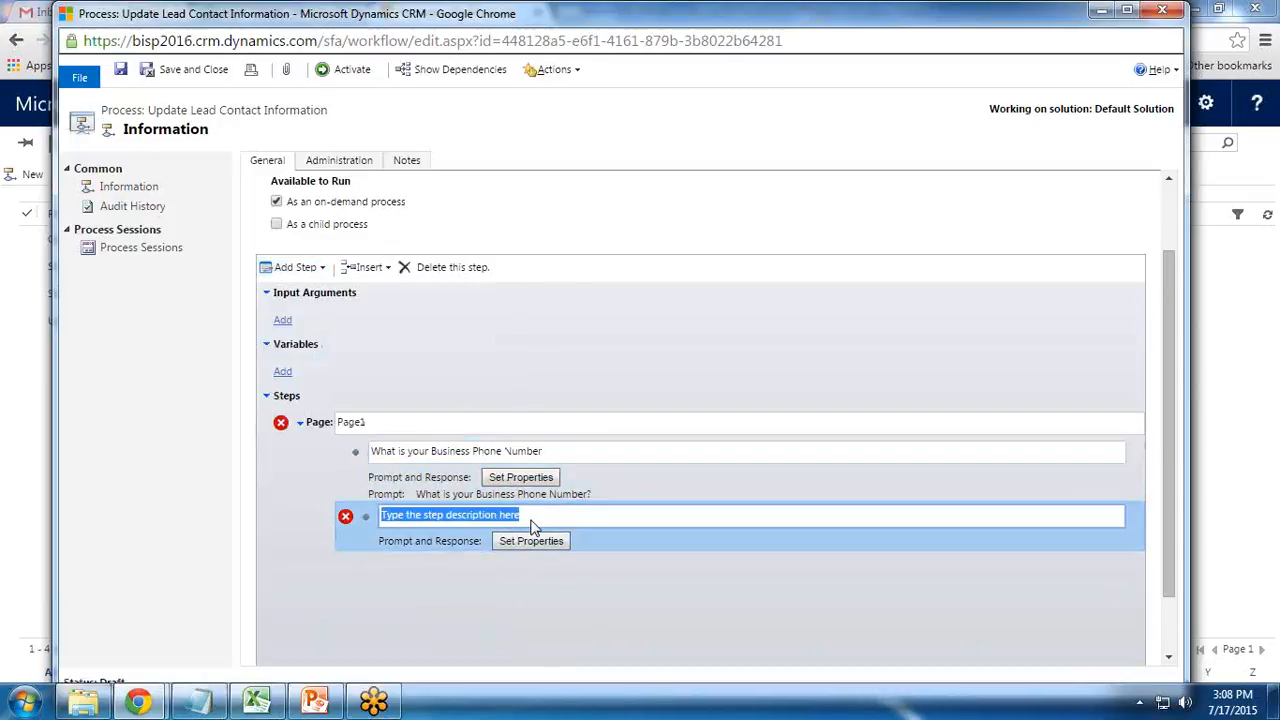
{"action": "type", "text": "Mobile"}
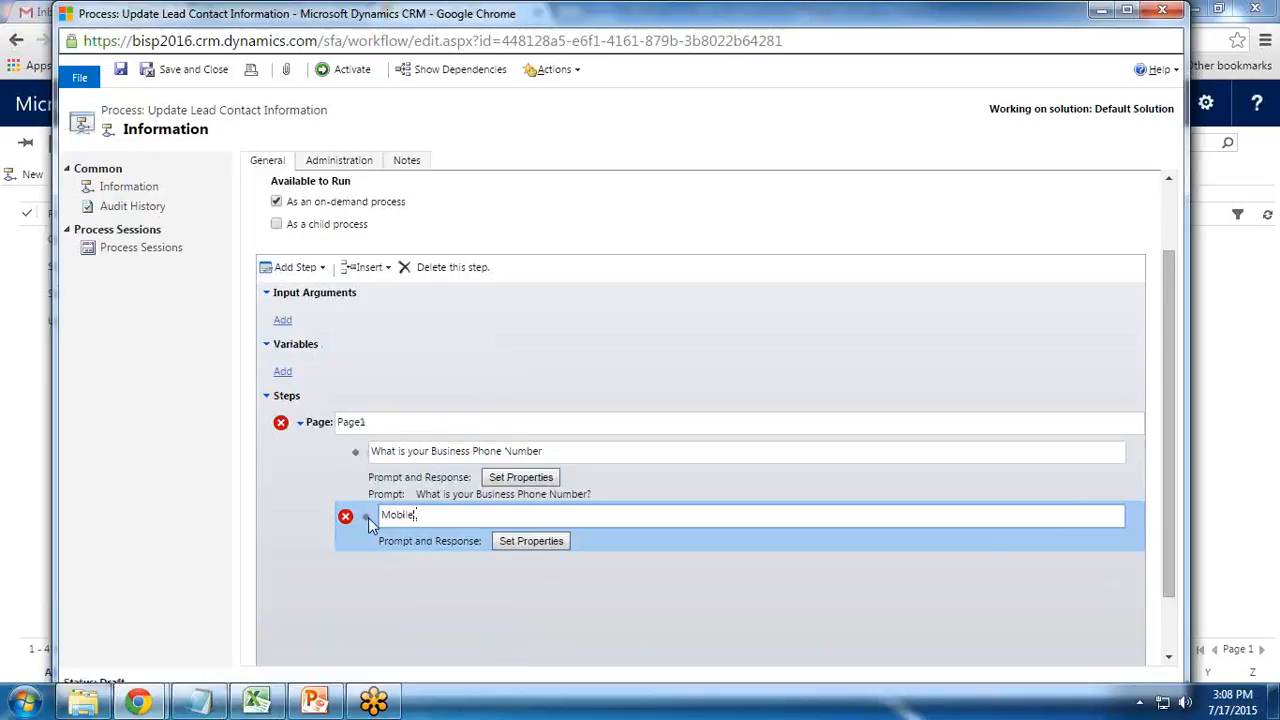
{"action": "type", "text": " Phone Number"}
{"action": "left_click", "coordinate": [521, 542]}
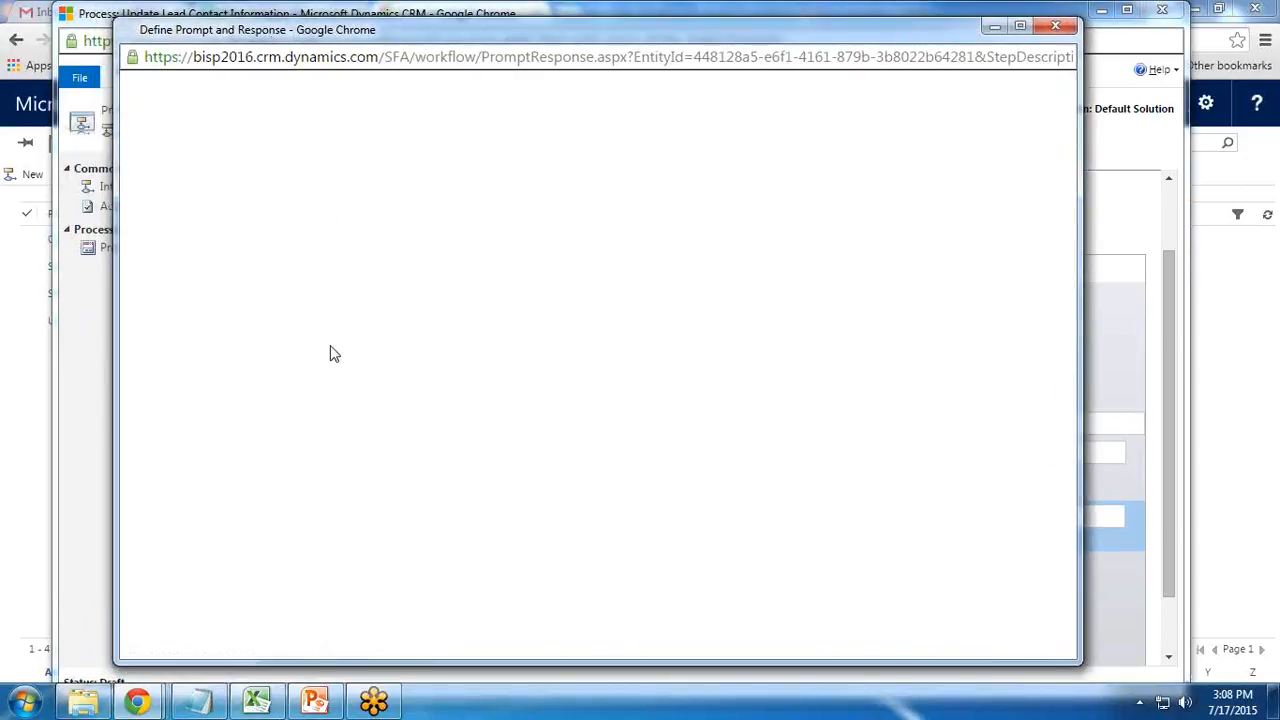
Prompt 'What is your Mobile Phone Number?' with a Single Line response, and save
{"action": "left_click", "coordinate": [293, 247]}
{"action": "type", "text": "What is your Mobile "}
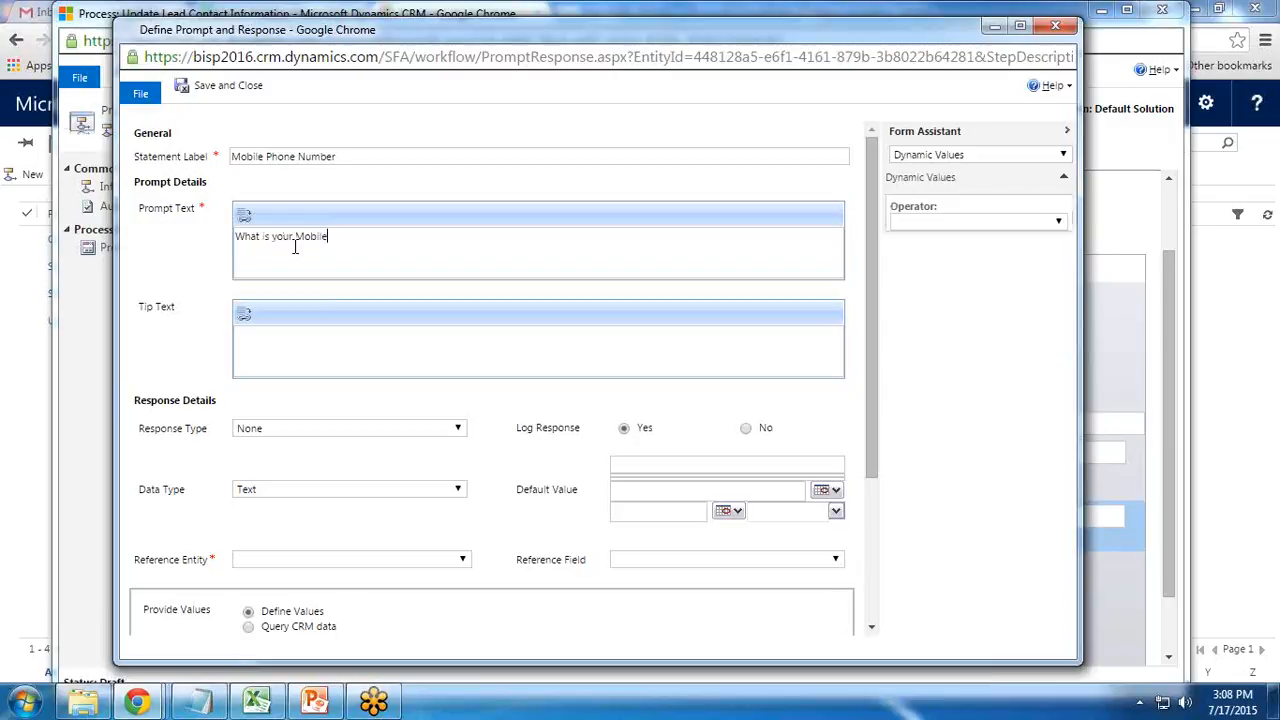
{"action": "type", "text": "P"}
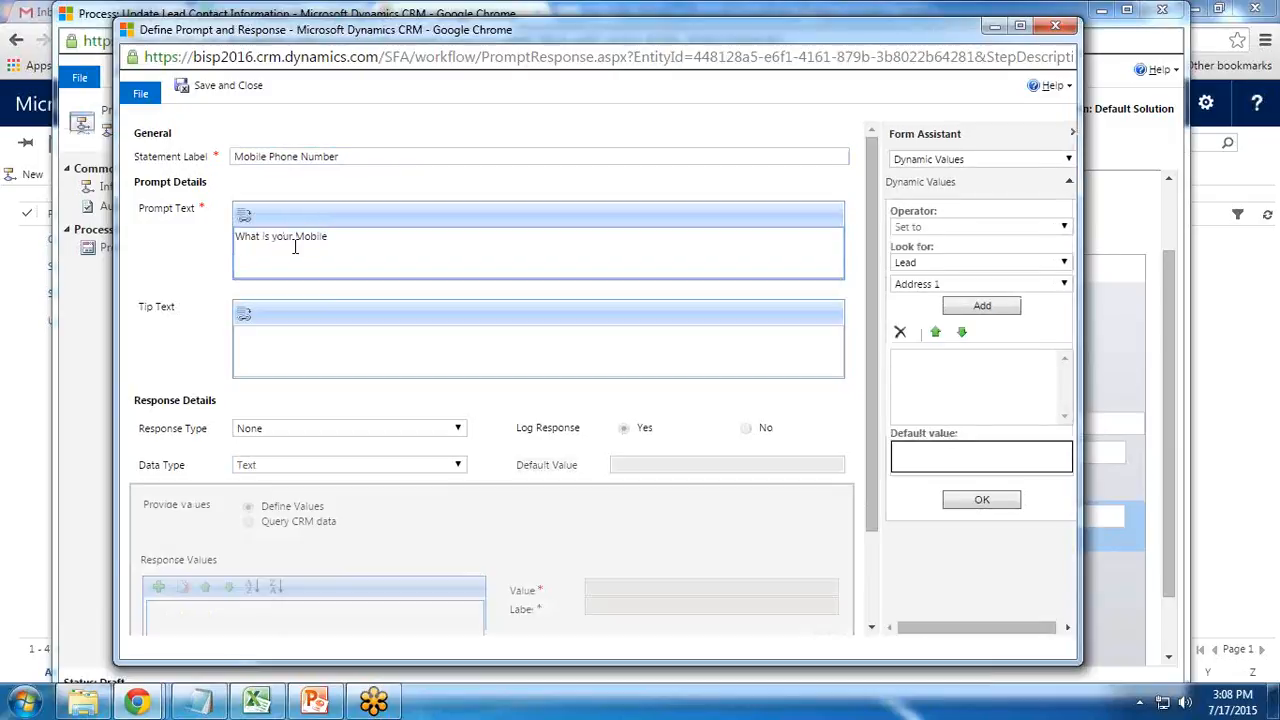
{"action": "type", "text": "hone Number?"}
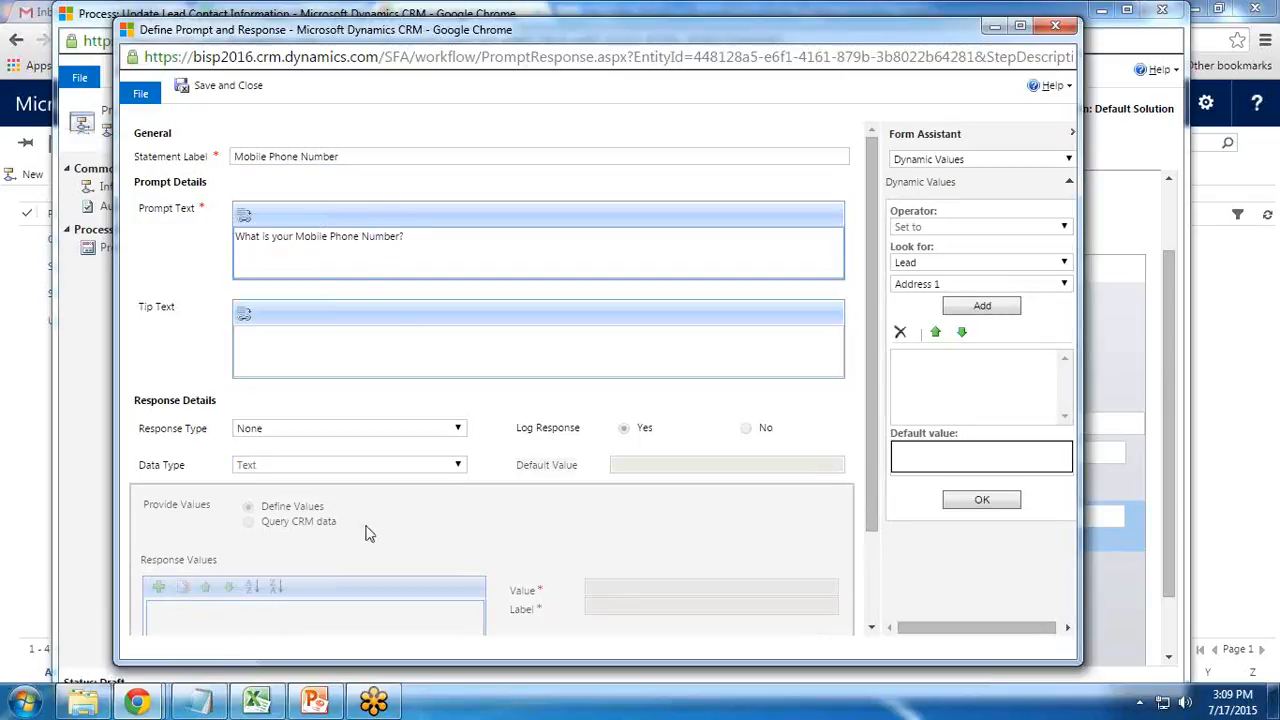
{"action": "left_click", "coordinate": [285, 428]}
{"action": "left_click", "coordinate": [273, 462]}
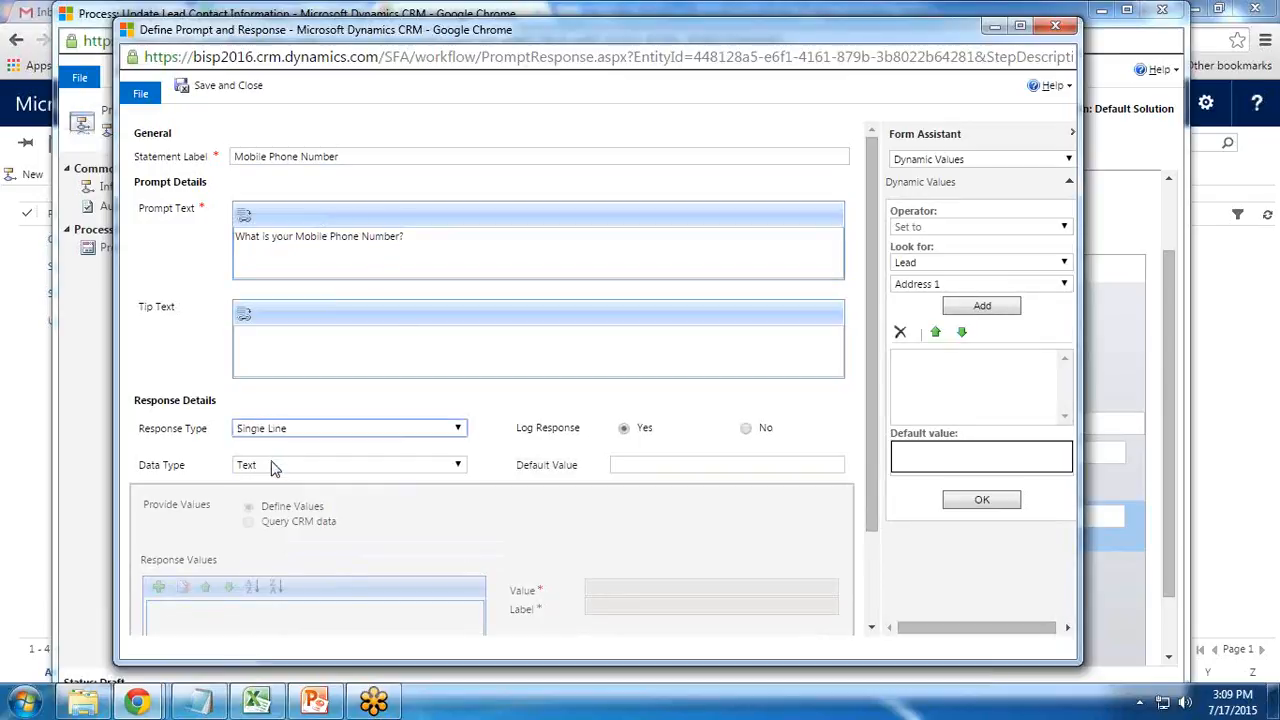
{"action": "left_click", "coordinate": [210, 90]}
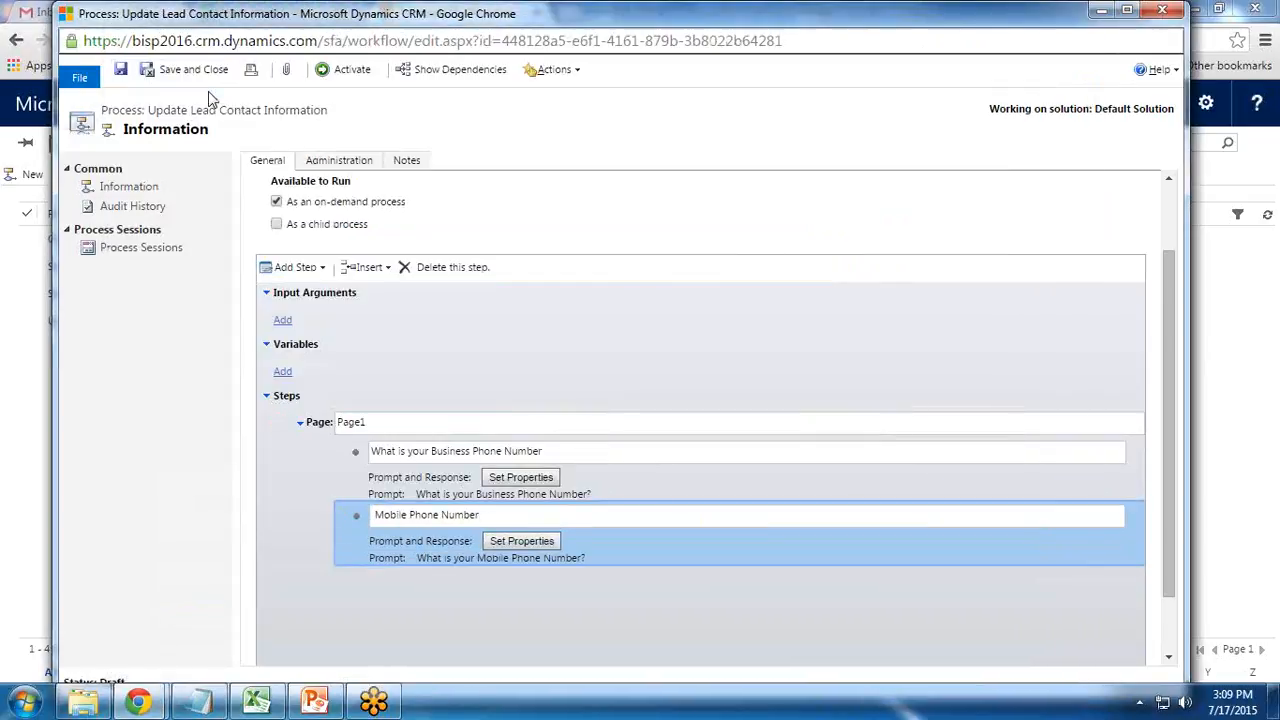
Add a third Prompt and Response step named 'Email Id' and edit its properties
{"action": "left_click", "coordinate": [314, 268]}
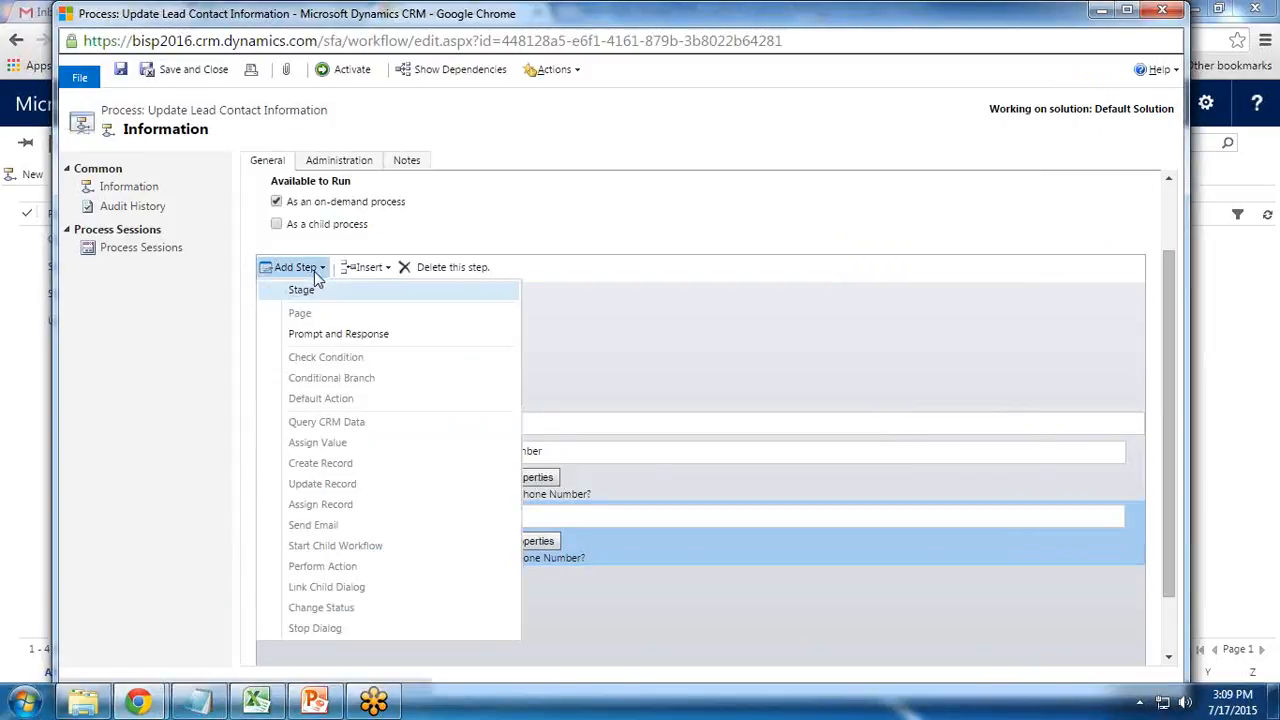
{"action": "left_click", "coordinate": [316, 344]}
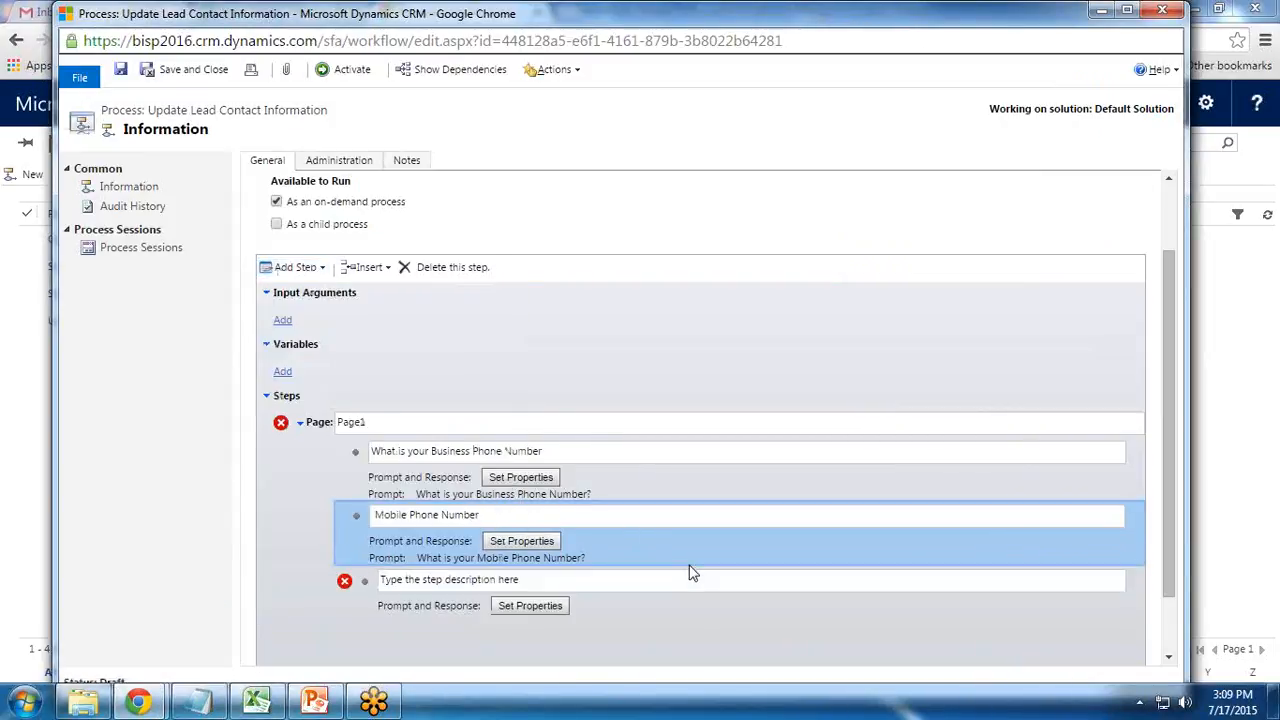
{"action": "left_click", "coordinate": [483, 579]}
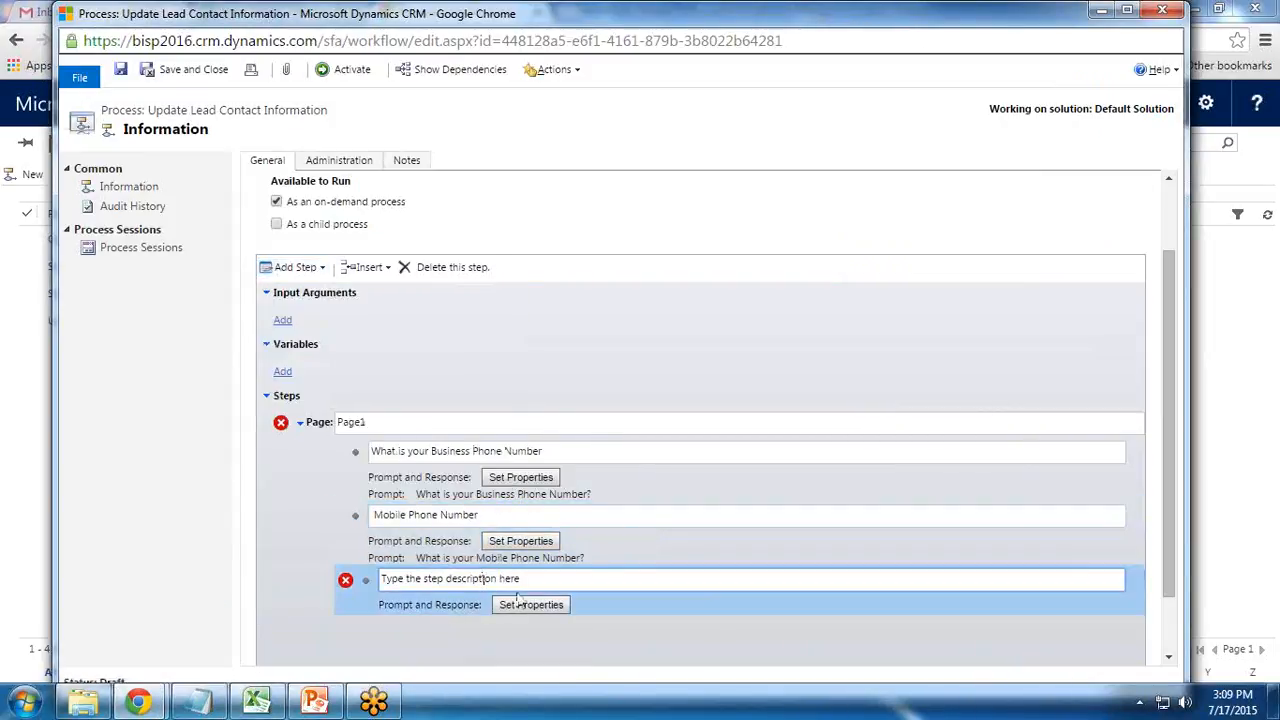
{"action": "left_click_drag", "start_coordinate": [531, 580], "coordinate": [299, 577]}
{"action": "type", "text": "Email Id"}
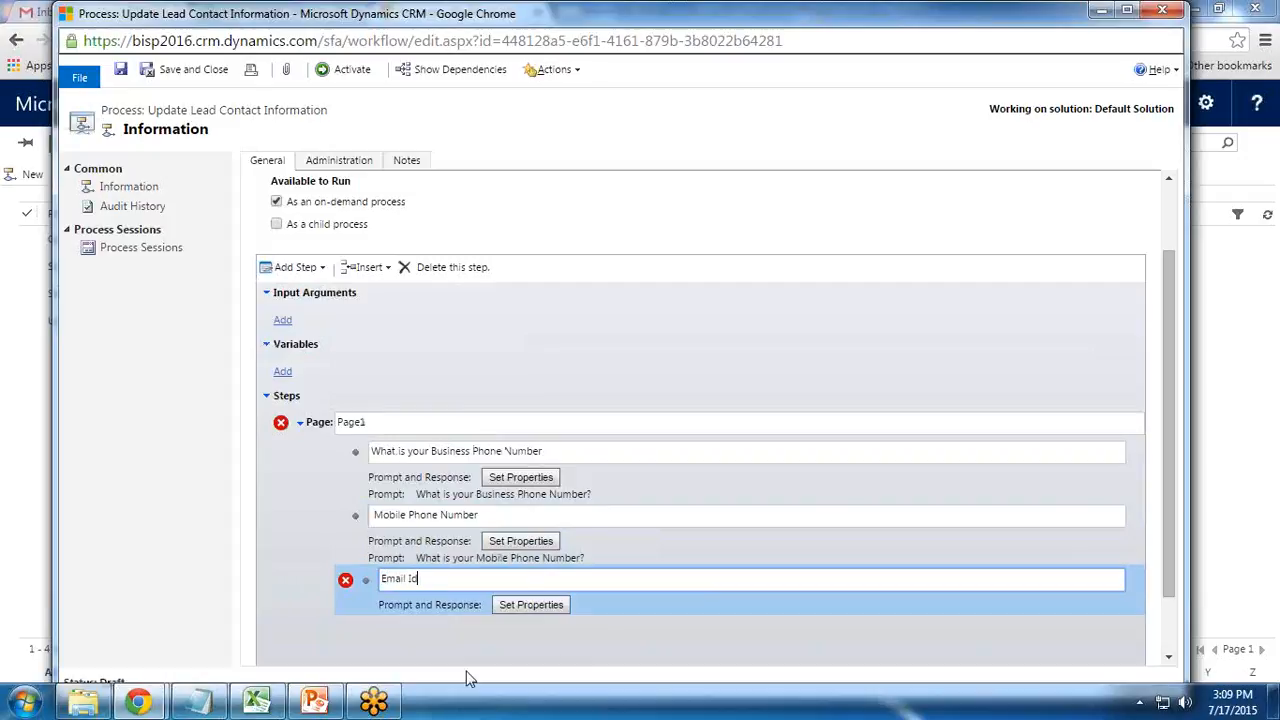
{"action": "left_click", "coordinate": [559, 608]}
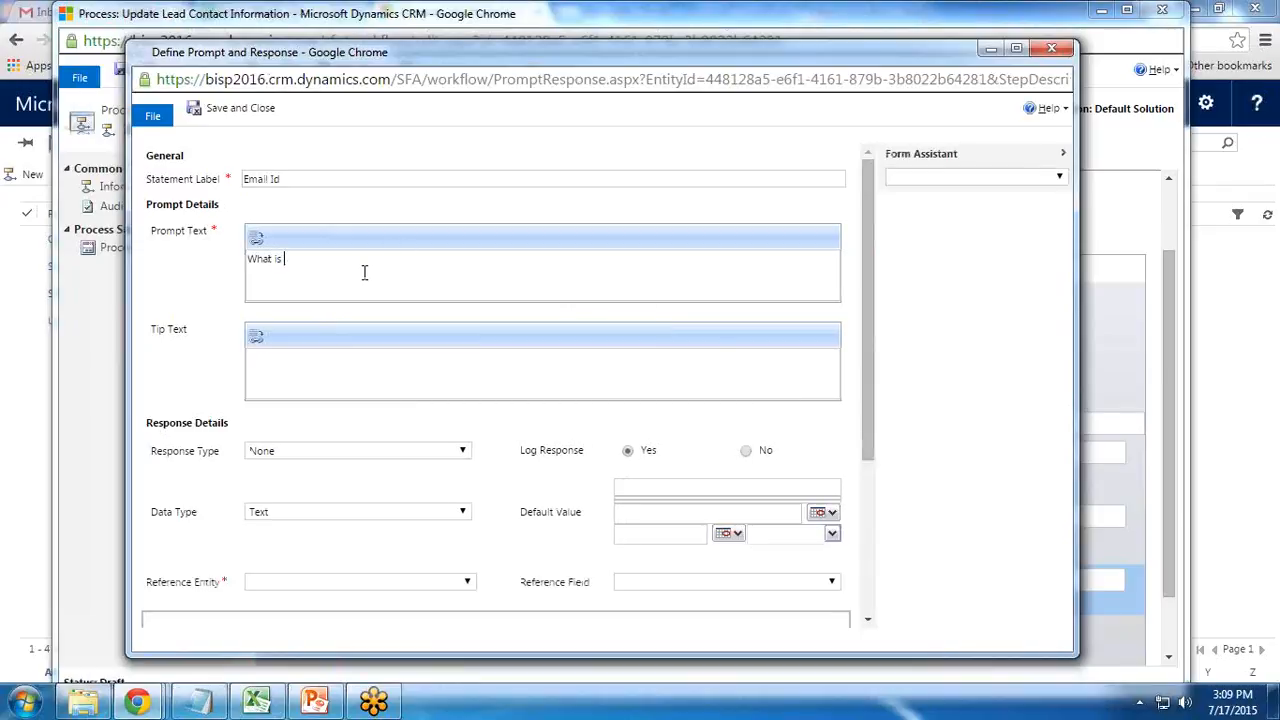
Have the Email Id step ask 'What is your Email Id?' with a Single Line, Text response, saved
{"action": "type", "text": "Email Id?"}
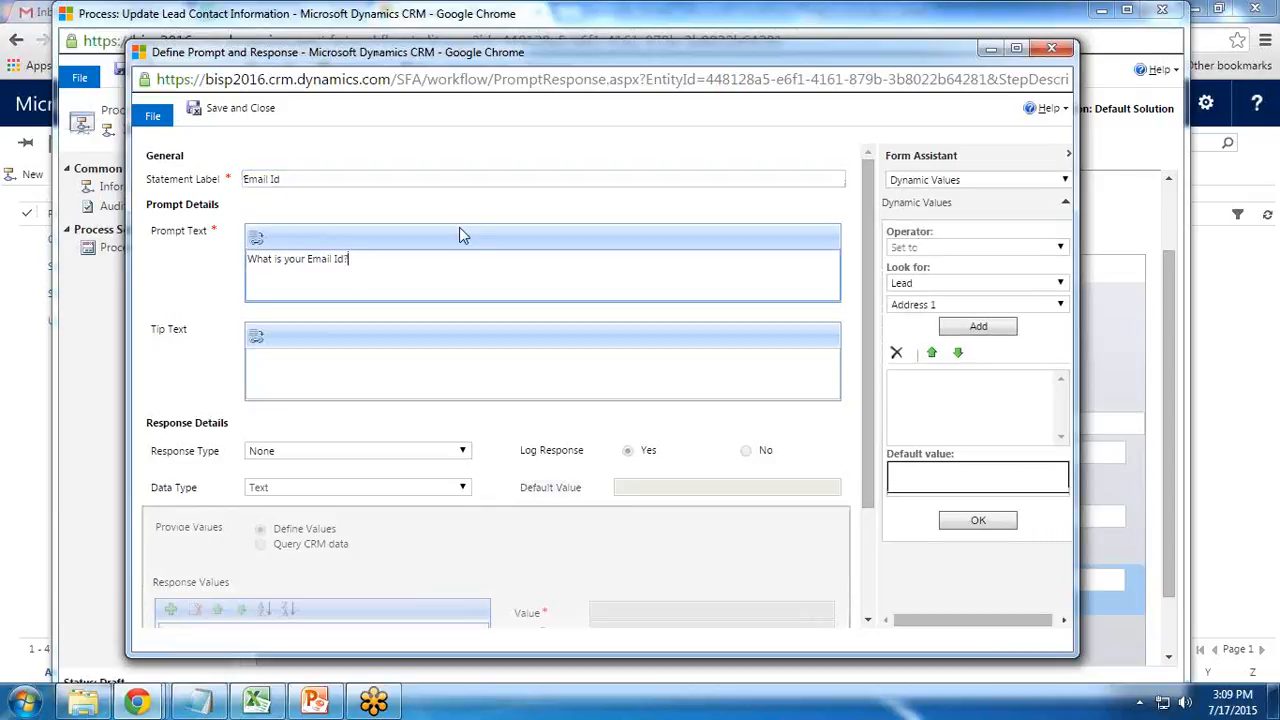
{"action": "left_click", "coordinate": [283, 451]}
{"action": "left_click", "coordinate": [283, 481]}
{"action": "left_click", "coordinate": [280, 487]}
{"action": "left_click", "coordinate": [280, 503]}
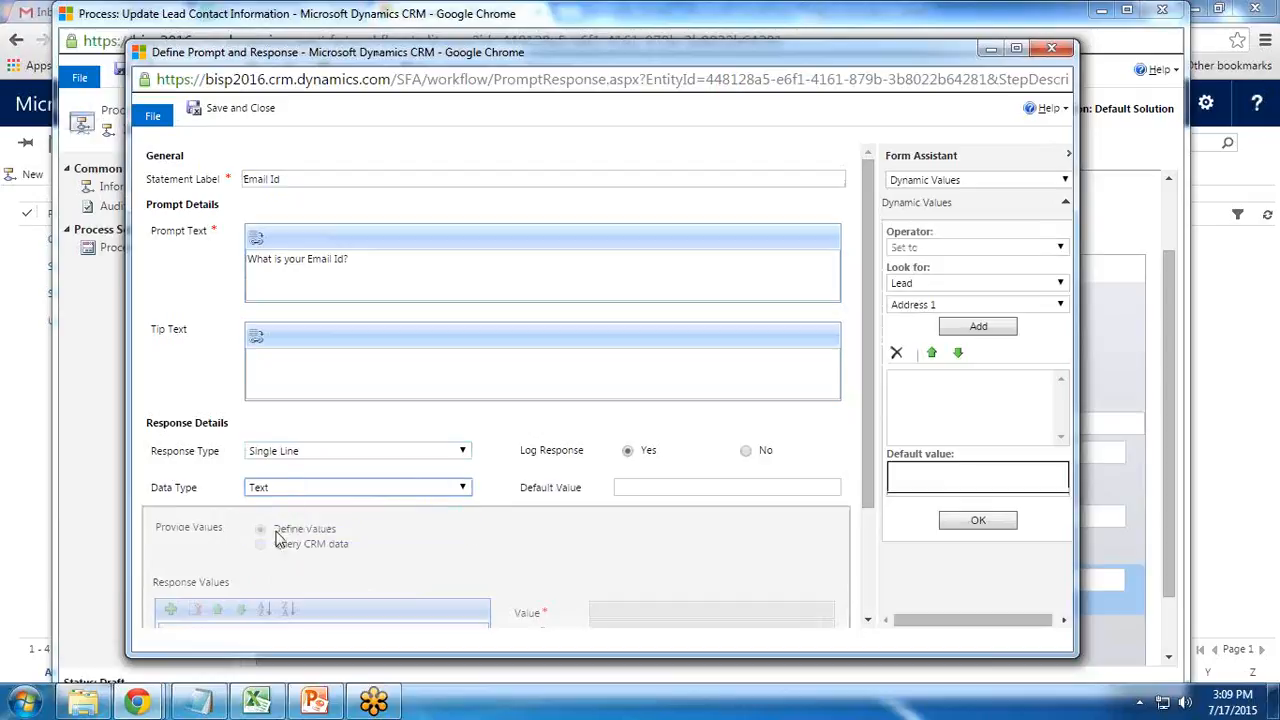
{"action": "left_click", "coordinate": [232, 108]}
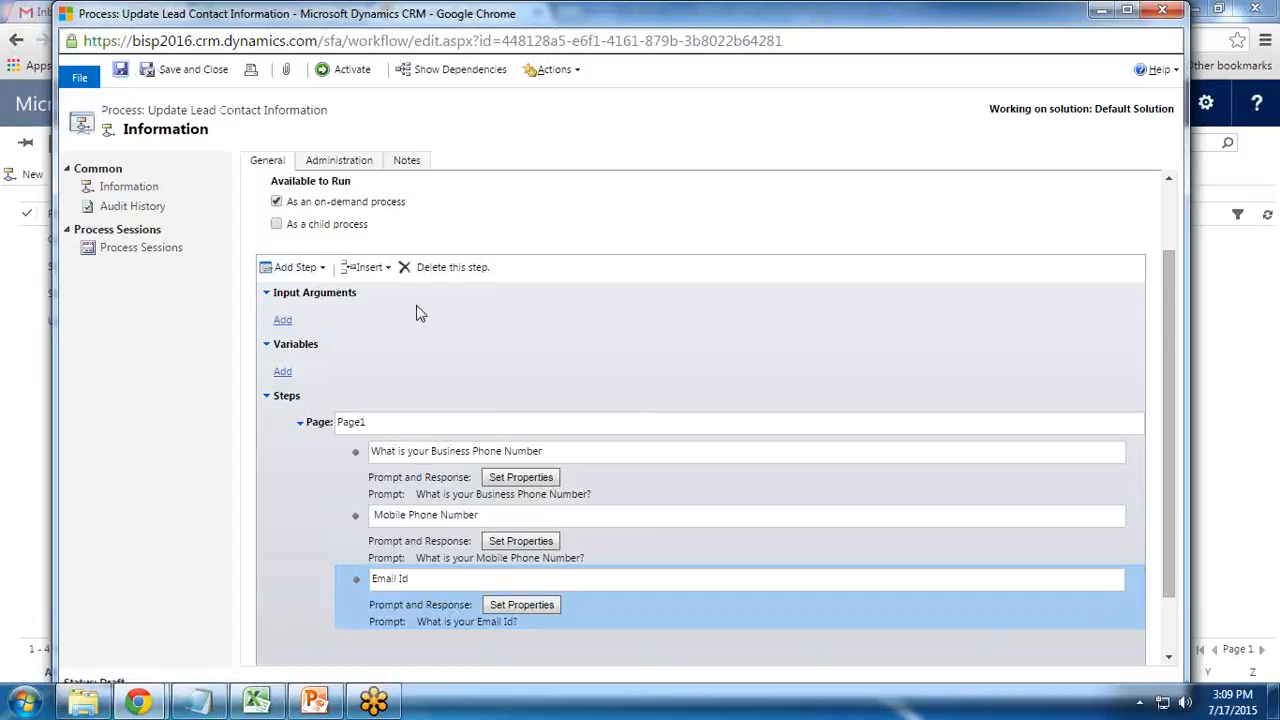
{"action": "scroll", "coordinate": [504, 402], "scroll_direction": "down", "scroll_amount": 2}
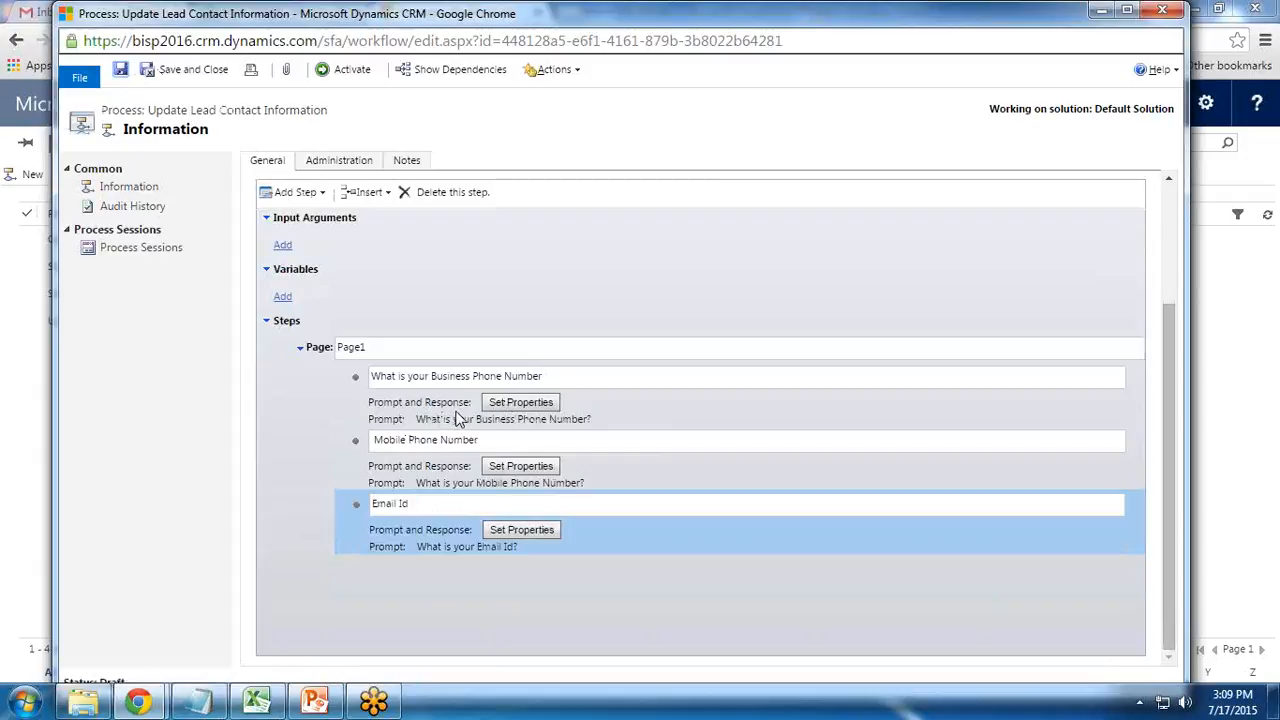
{"action": "left_click", "coordinate": [320, 356]}
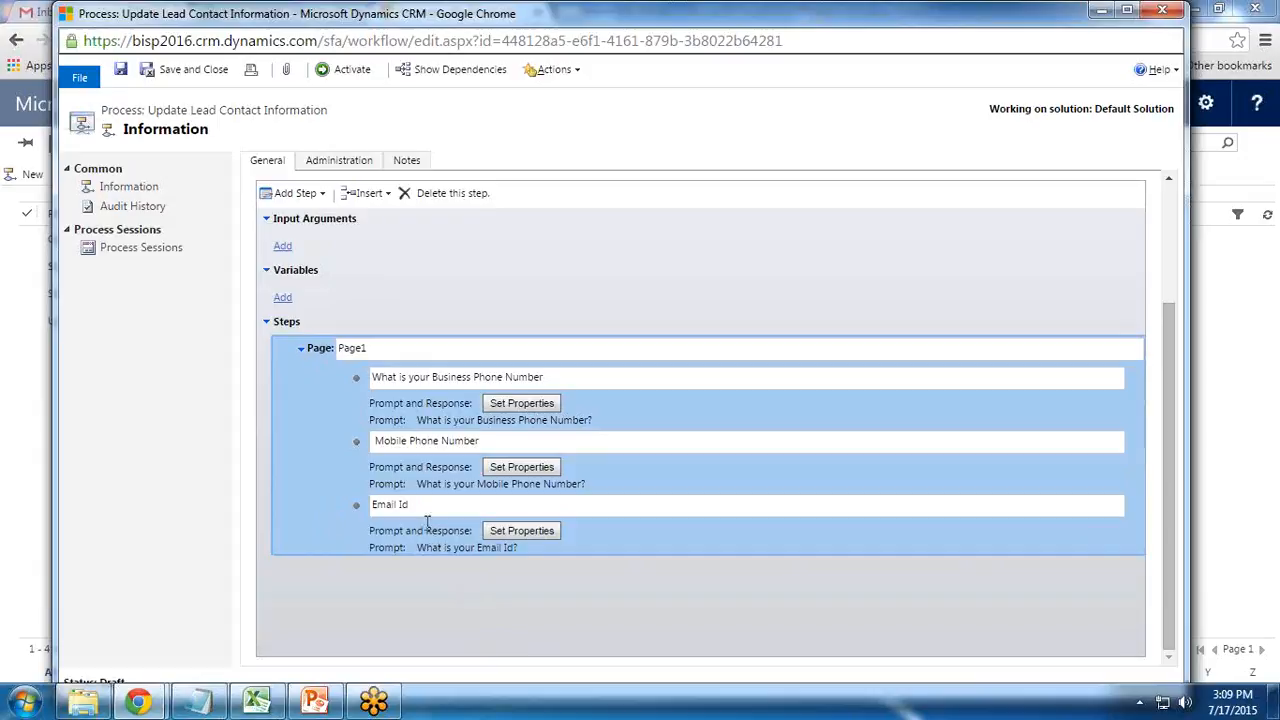
{"action": "left_click", "coordinate": [300, 195]}
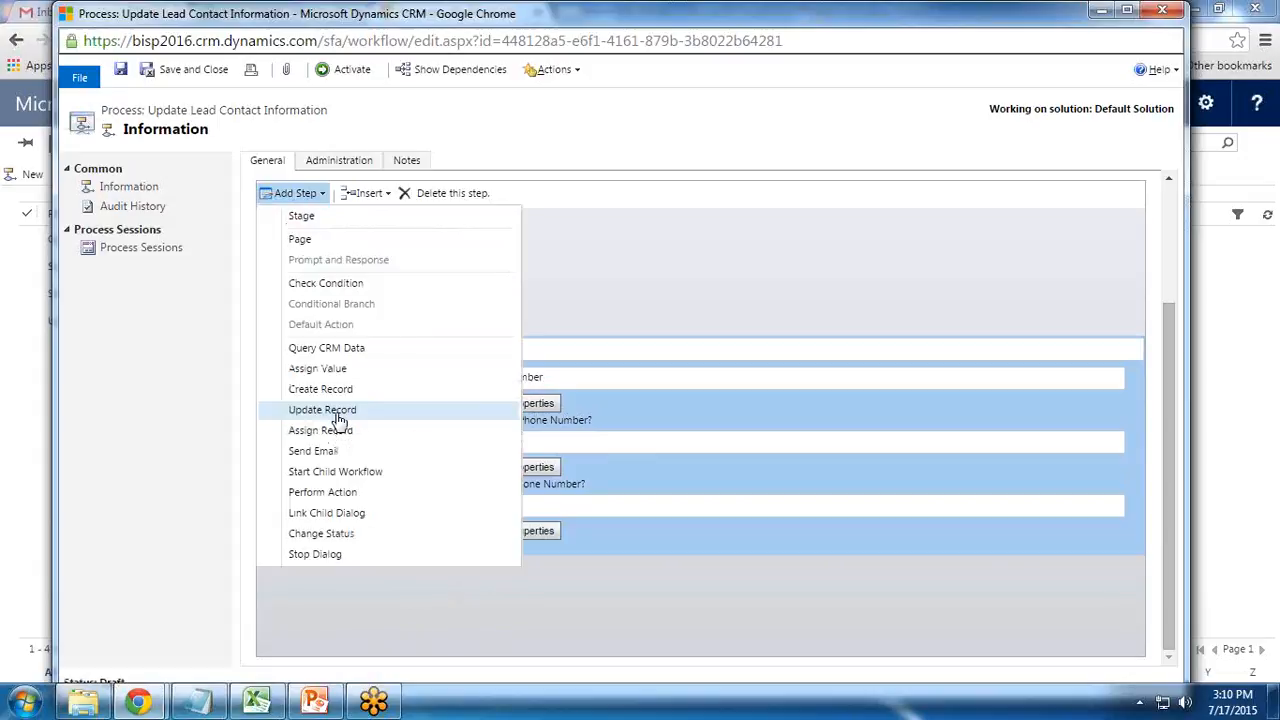
Add an Update Record step named 'Update Record' after Page1 and bring up its Update Lead form
{"action": "left_click", "coordinate": [322, 410]}
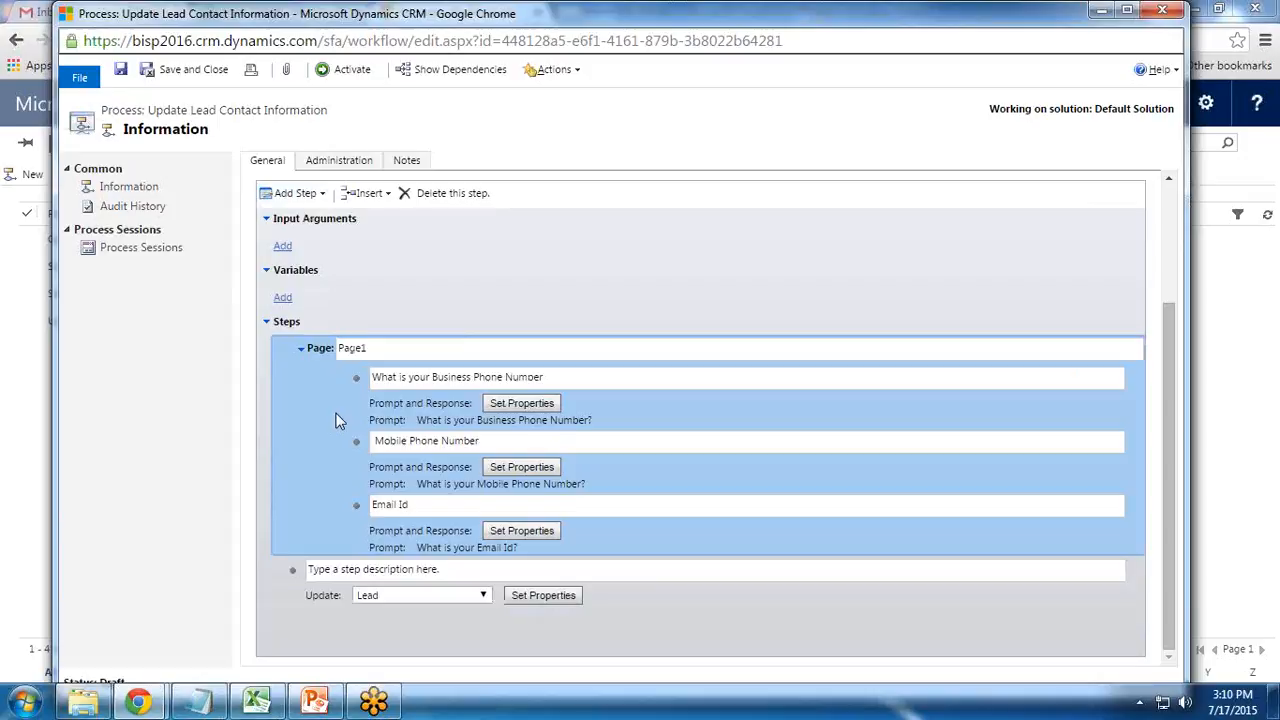
{"action": "left_click", "coordinate": [429, 567]}
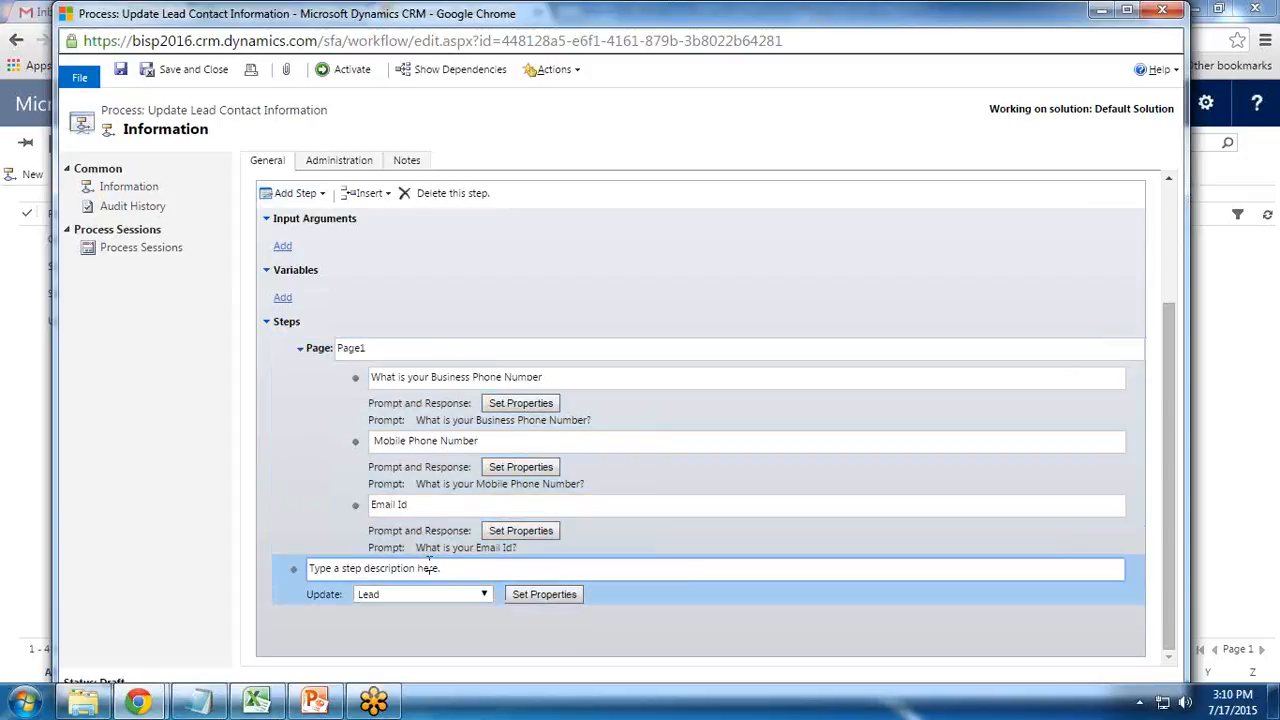
{"action": "left_click_drag", "start_coordinate": [450, 567], "coordinate": [218, 568]}
{"action": "type", "text": "Update Record"}
{"action": "left_click", "coordinate": [544, 594]}
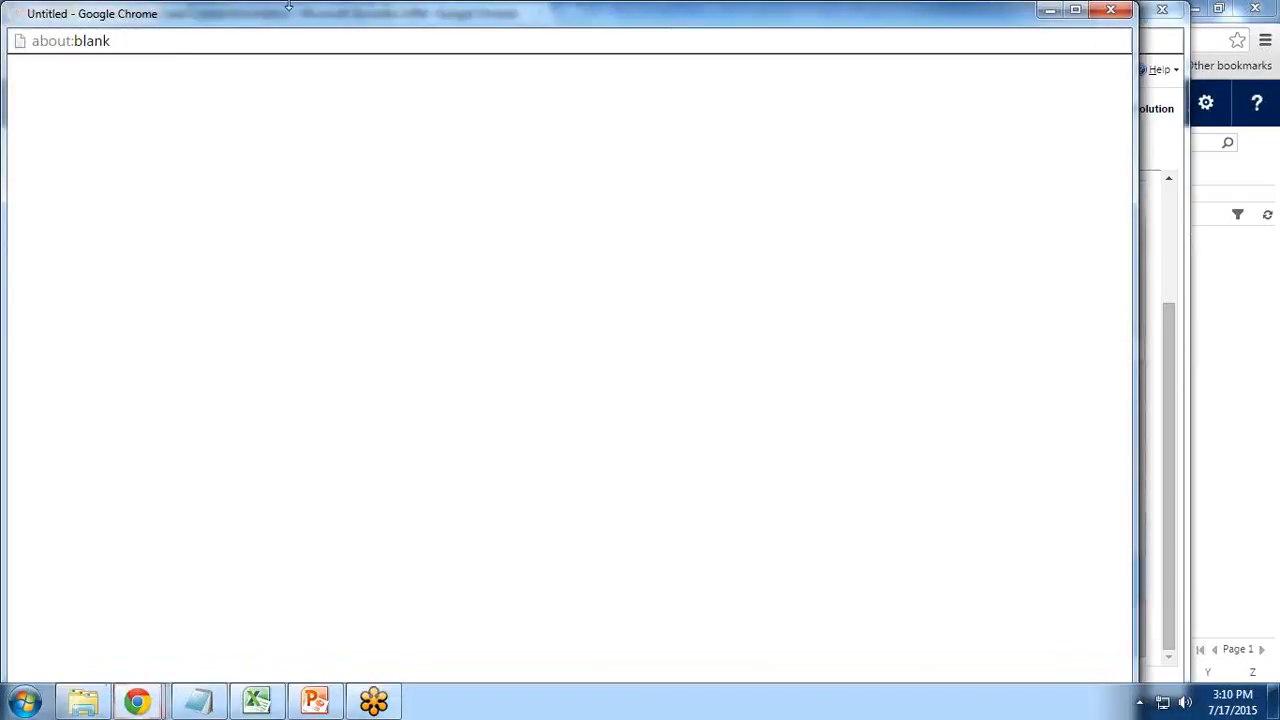
{"action": "mouse_move", "coordinate": [316, 14]}
{"action": "left_mouse_down"}
{"action": "mouse_move", "coordinate": [360, 26]}
{"action": "mouse_move", "coordinate": [337, 62]}
{"action": "mouse_move", "coordinate": [332, 9]}
{"action": "left_mouse_up"}
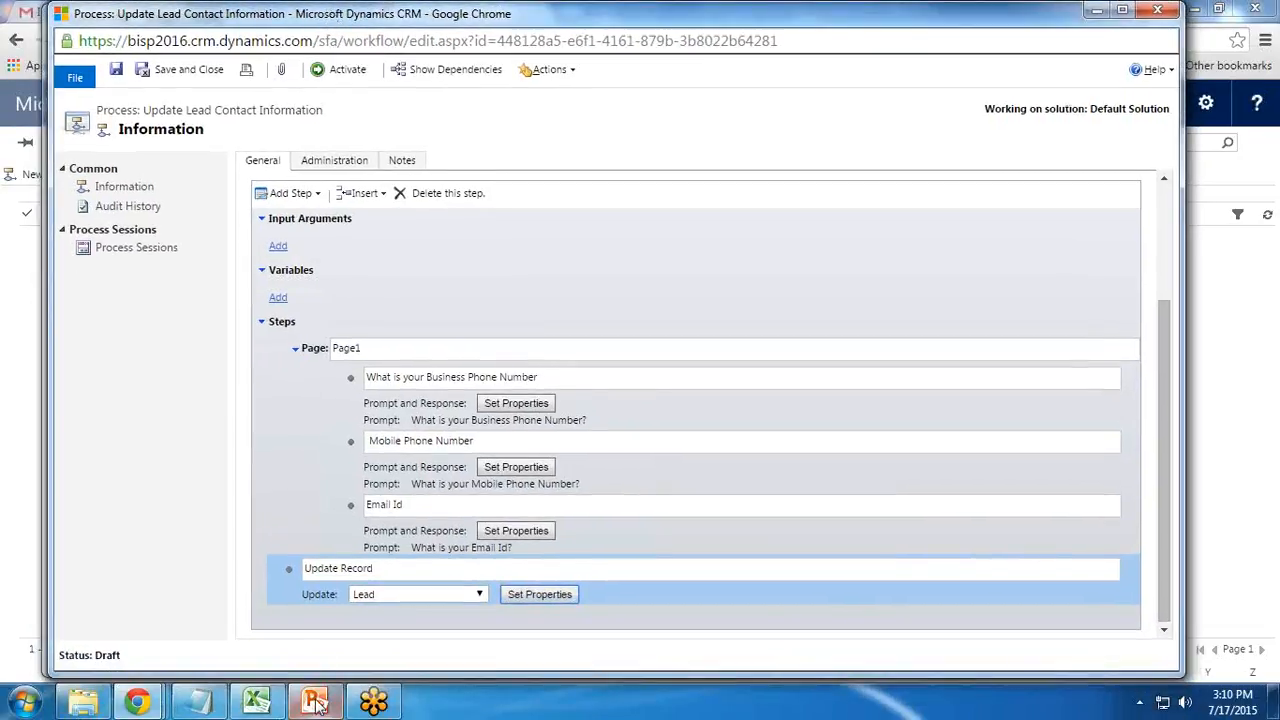
{"action": "mouse_move", "coordinate": [138, 702]}
{"action": "left_click", "coordinate": [531, 629]}
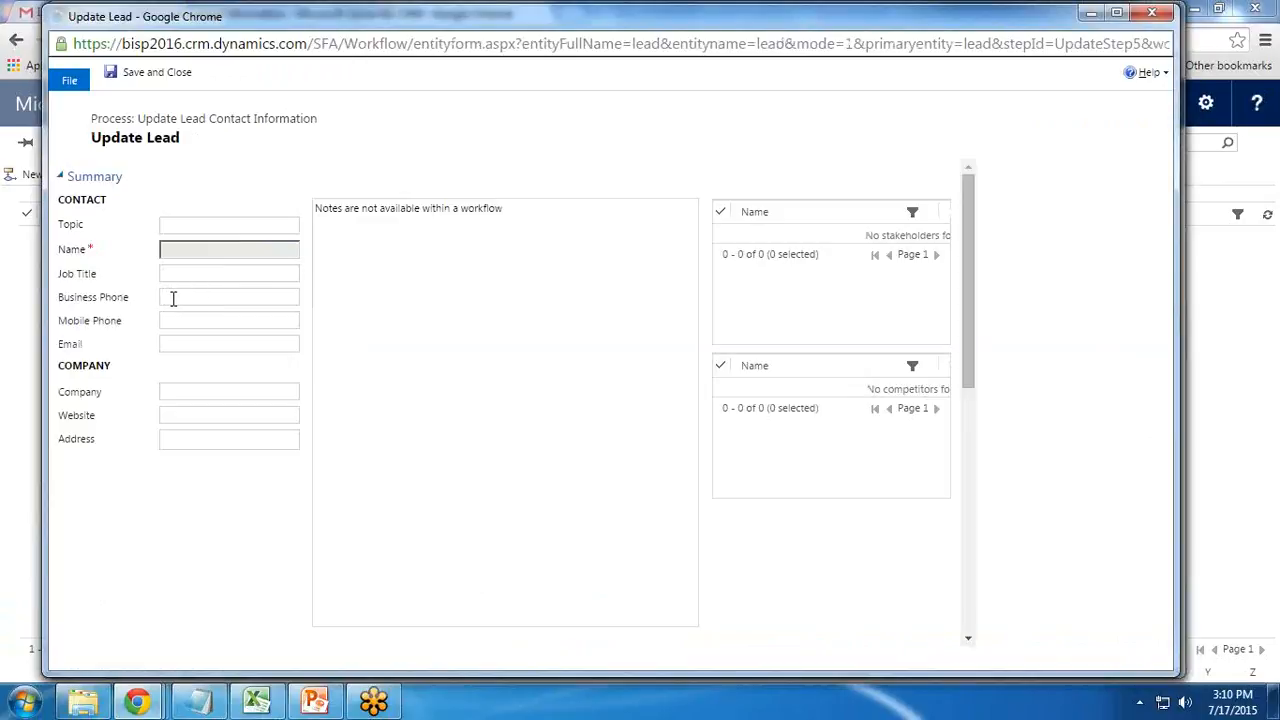
Fill Business Phone with the Business Phone Number prompt's Response Text via Dynamic Values
{"action": "left_click", "coordinate": [173, 298]}
{"action": "left_click", "coordinate": [175, 323]}
{"action": "left_click", "coordinate": [180, 346]}
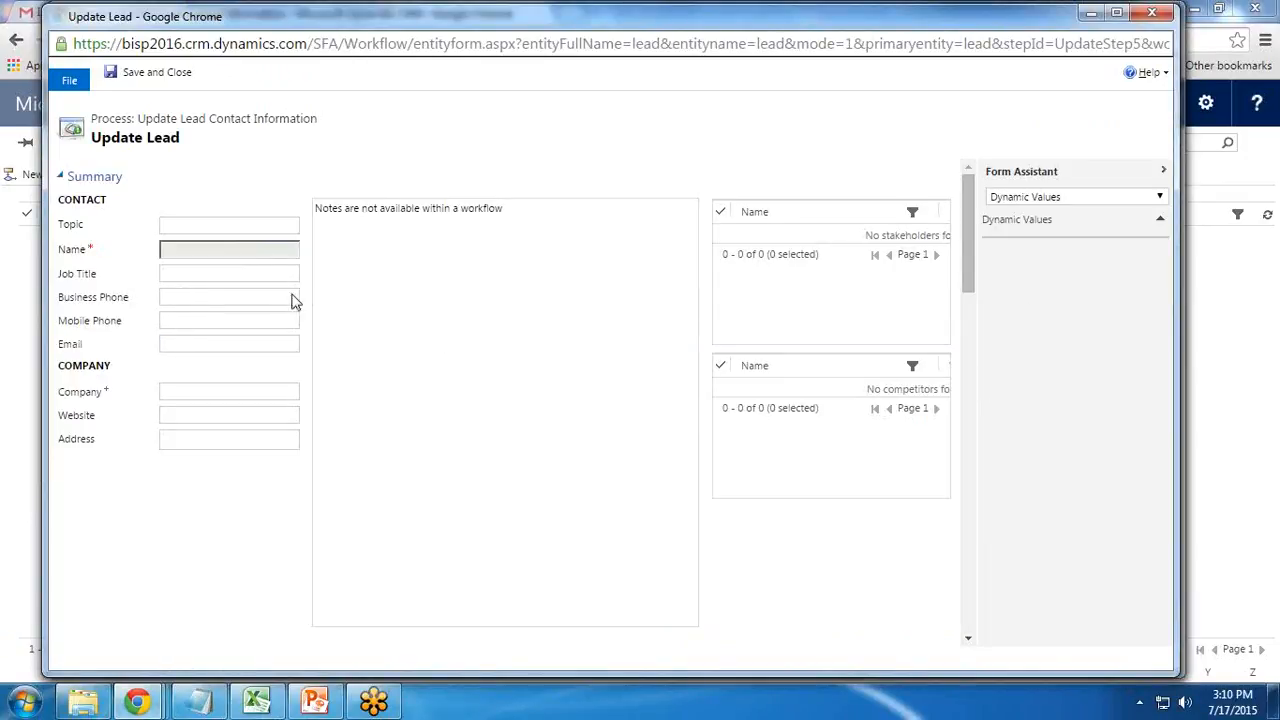
{"action": "left_click", "coordinate": [183, 305]}
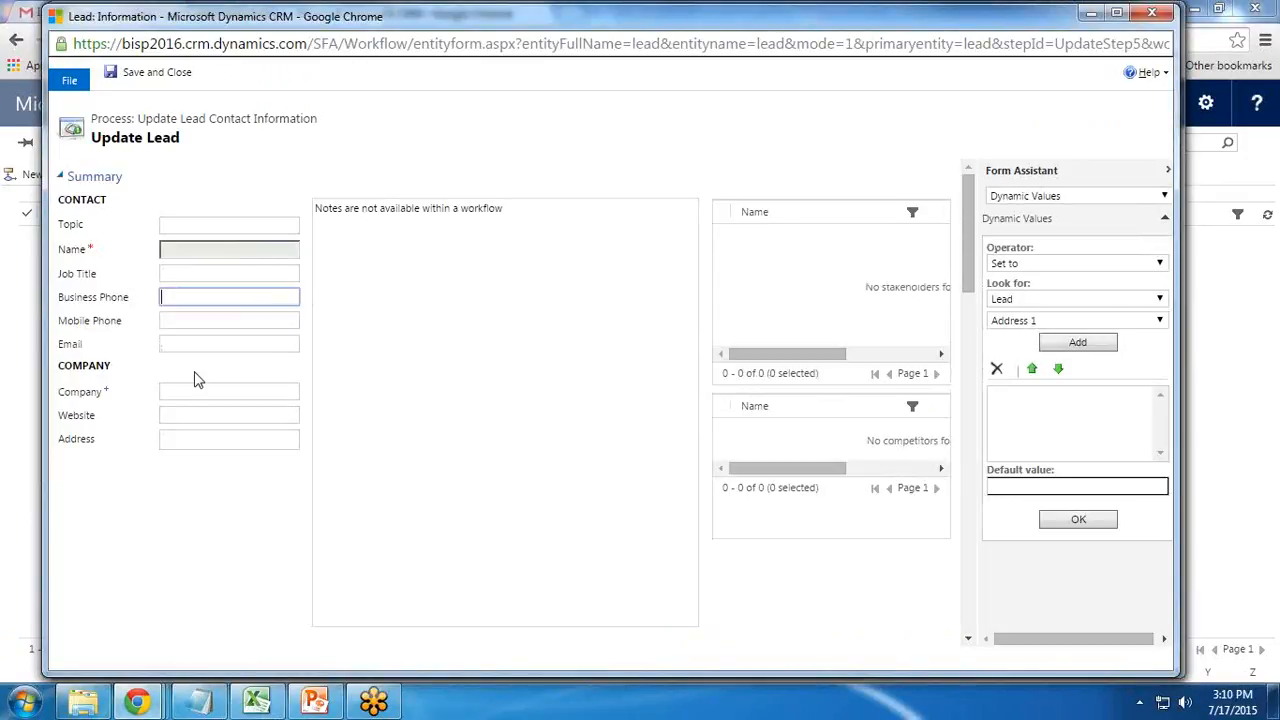
{"action": "left_click", "coordinate": [1043, 303]}
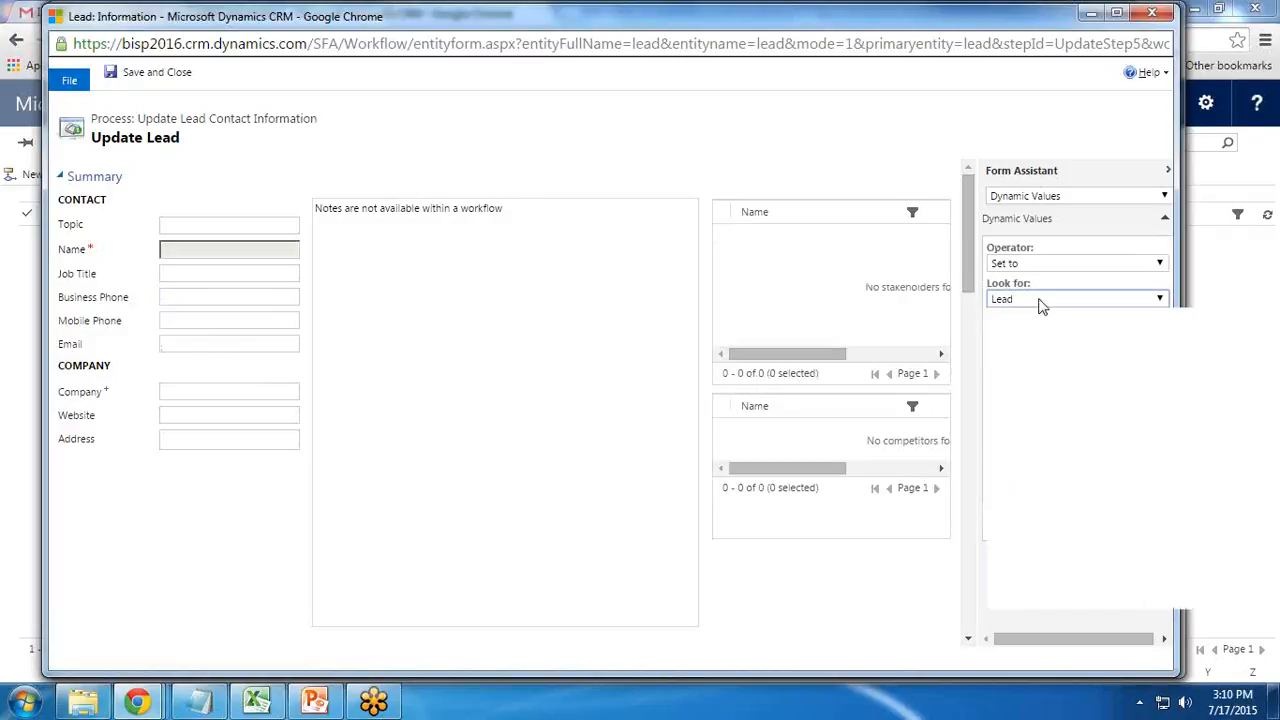
{"action": "left_click", "coordinate": [1040, 320]}
{"action": "left_click", "coordinate": [1036, 301]}
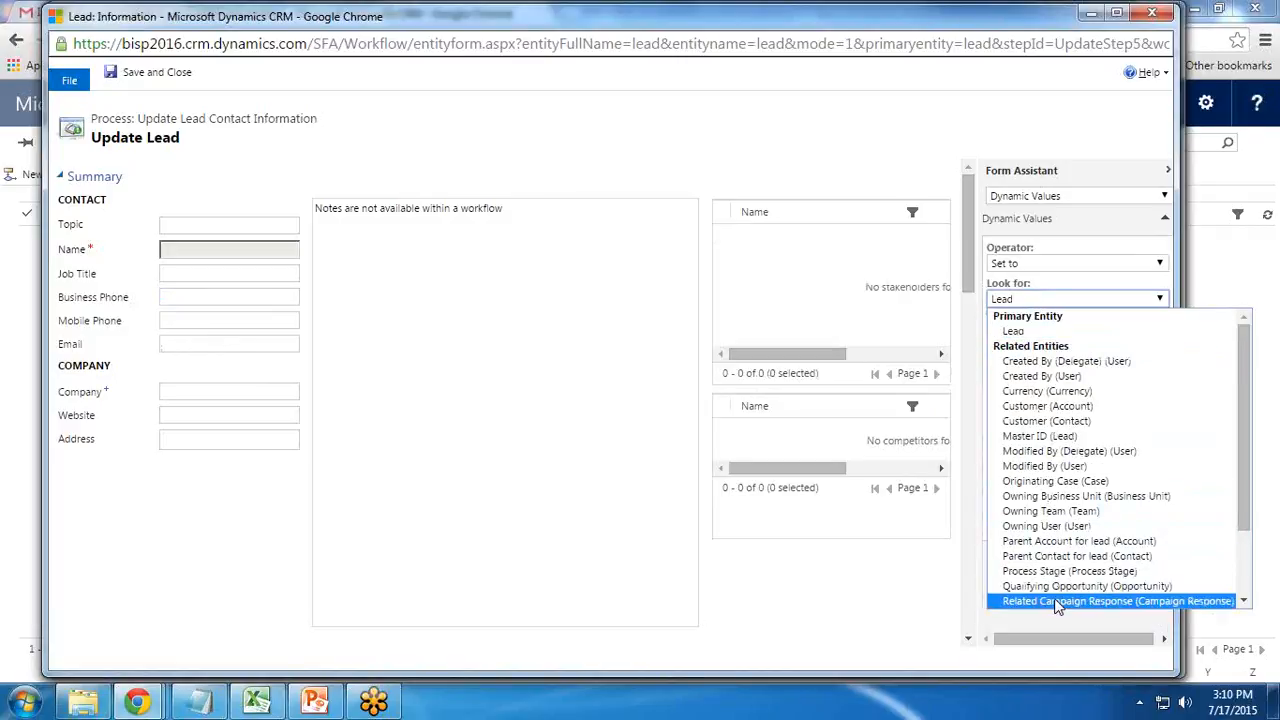
{"action": "scroll", "coordinate": [1055, 580], "scroll_direction": "down", "scroll_amount": 2}
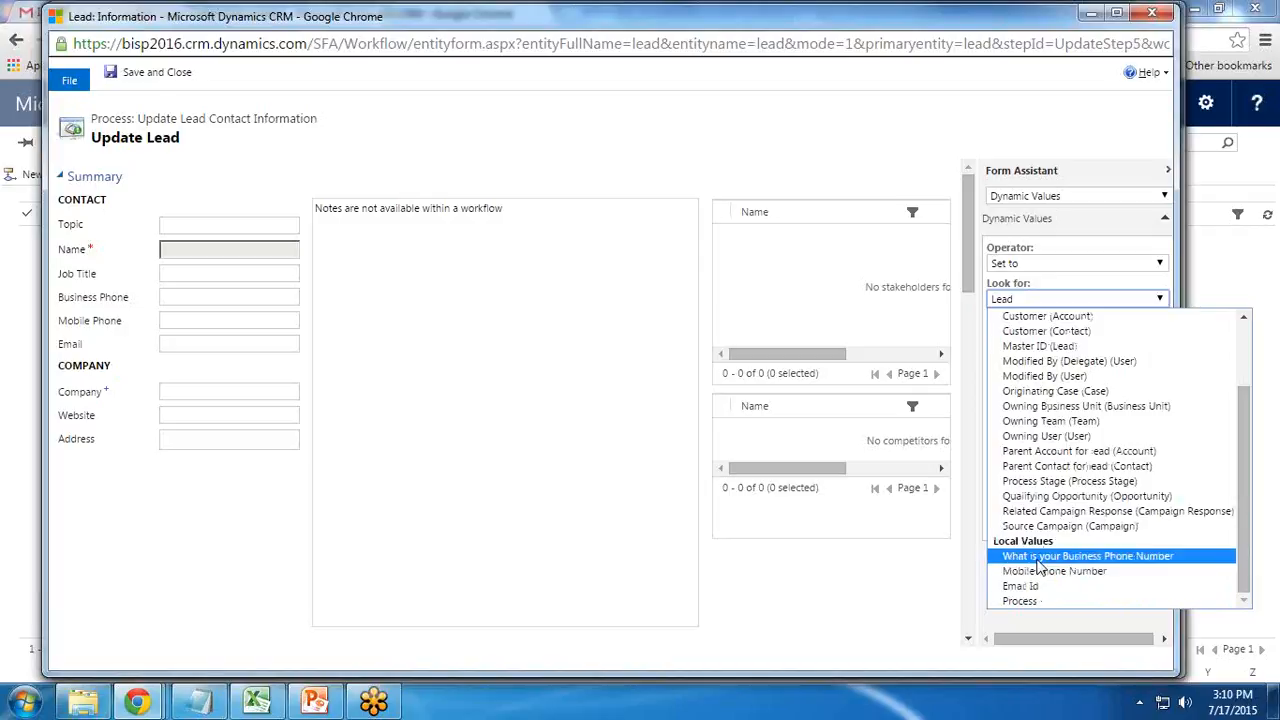
{"action": "left_click", "coordinate": [1037, 558]}
{"action": "left_click", "coordinate": [1078, 343]}
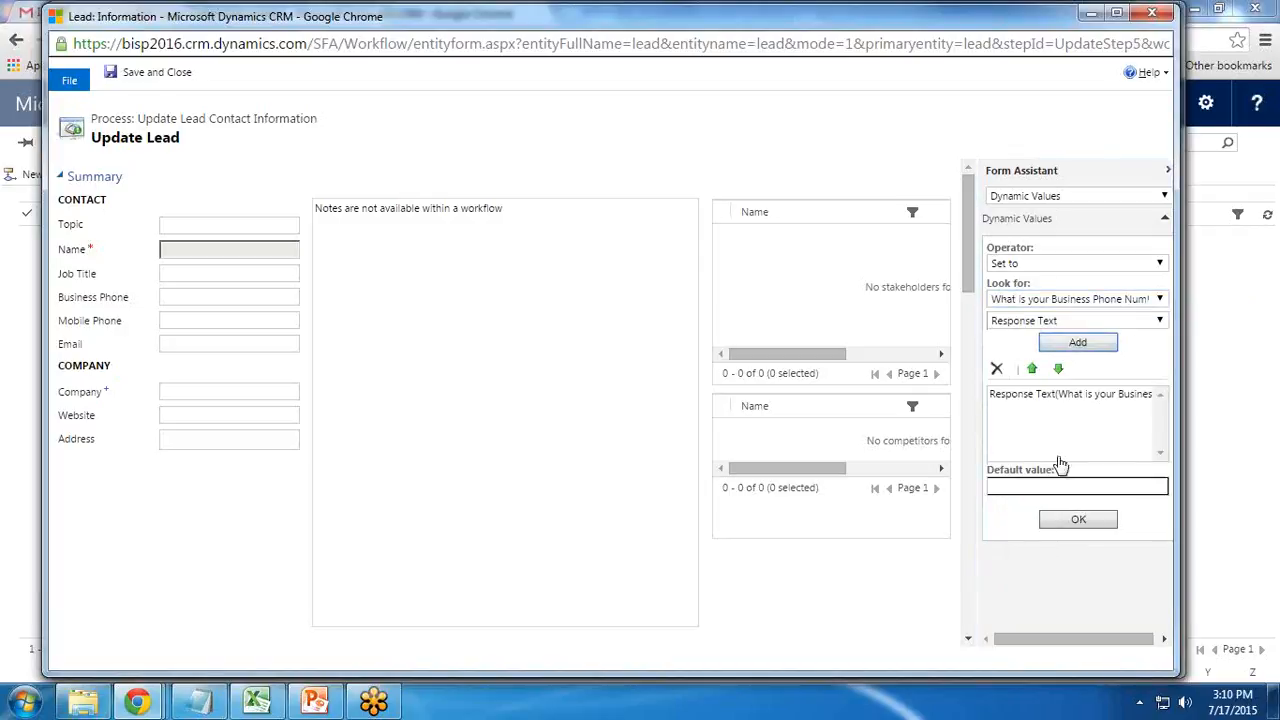
{"action": "left_click", "coordinate": [1075, 520]}
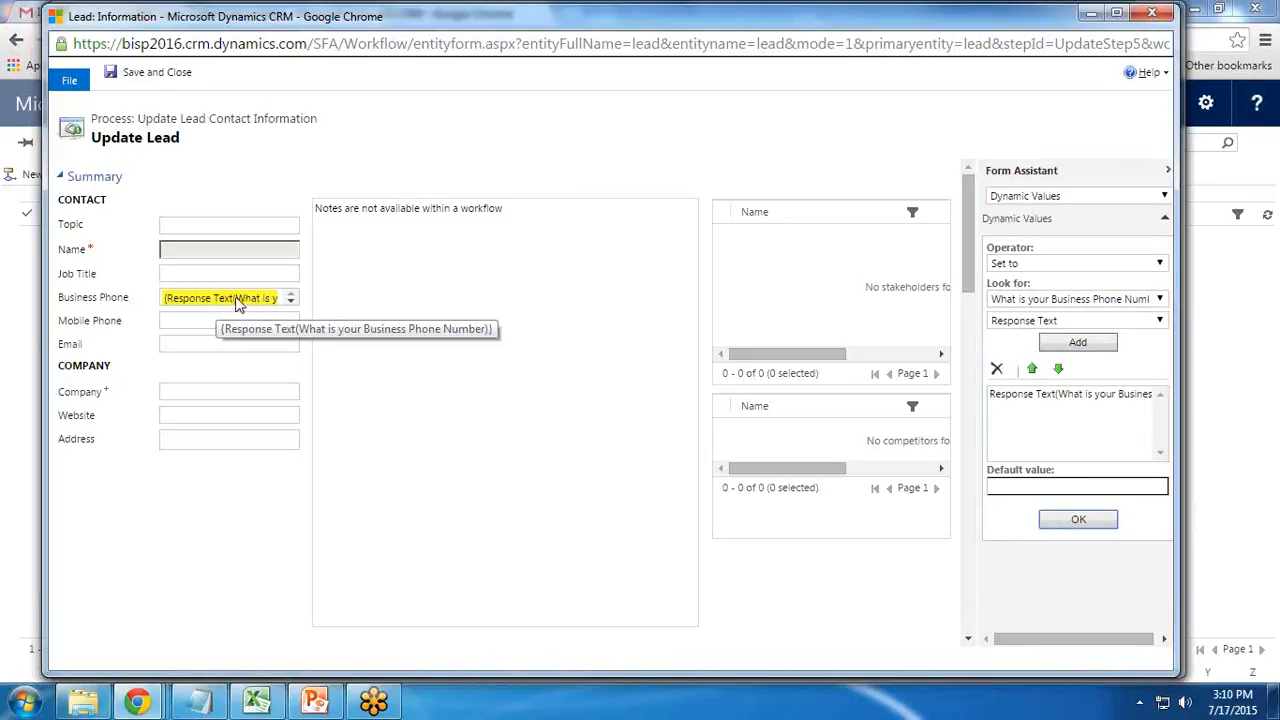
Fill Mobile Phone with the Mobile Phone Number prompt's Response Text
{"action": "left_click", "coordinate": [186, 320]}
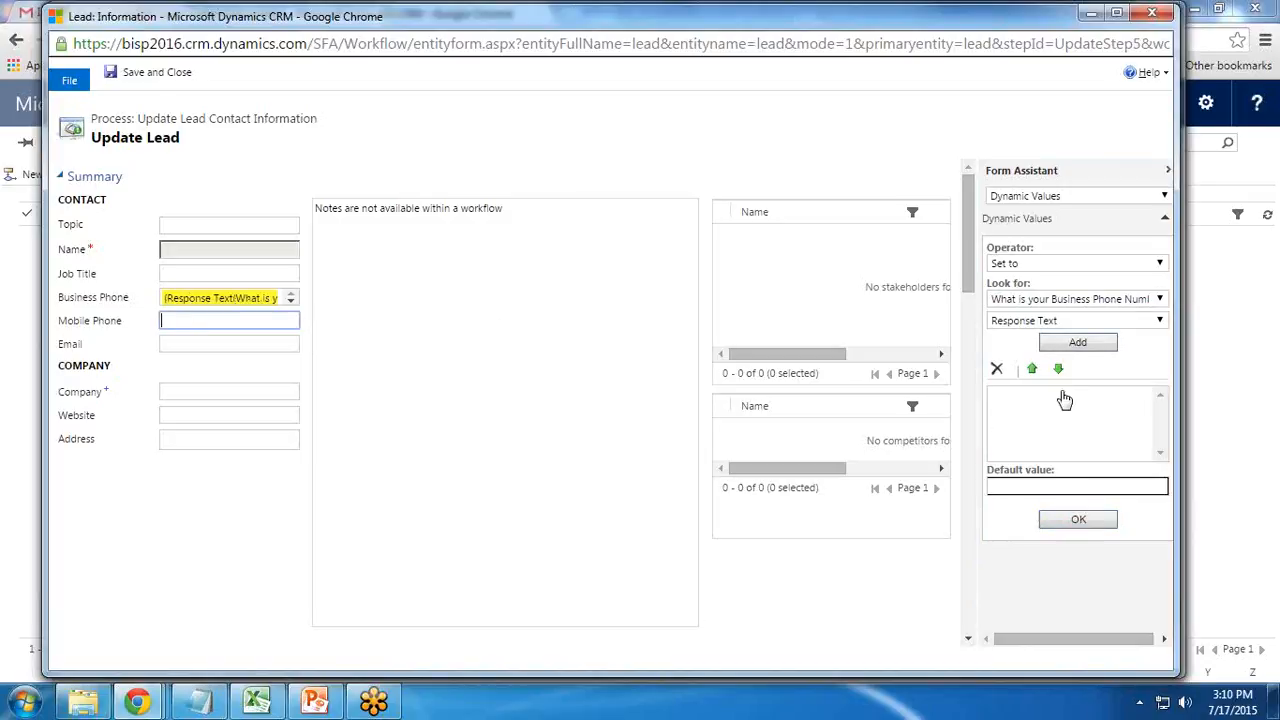
{"action": "left_click", "coordinate": [1043, 320]}
{"action": "left_click", "coordinate": [1100, 302]}
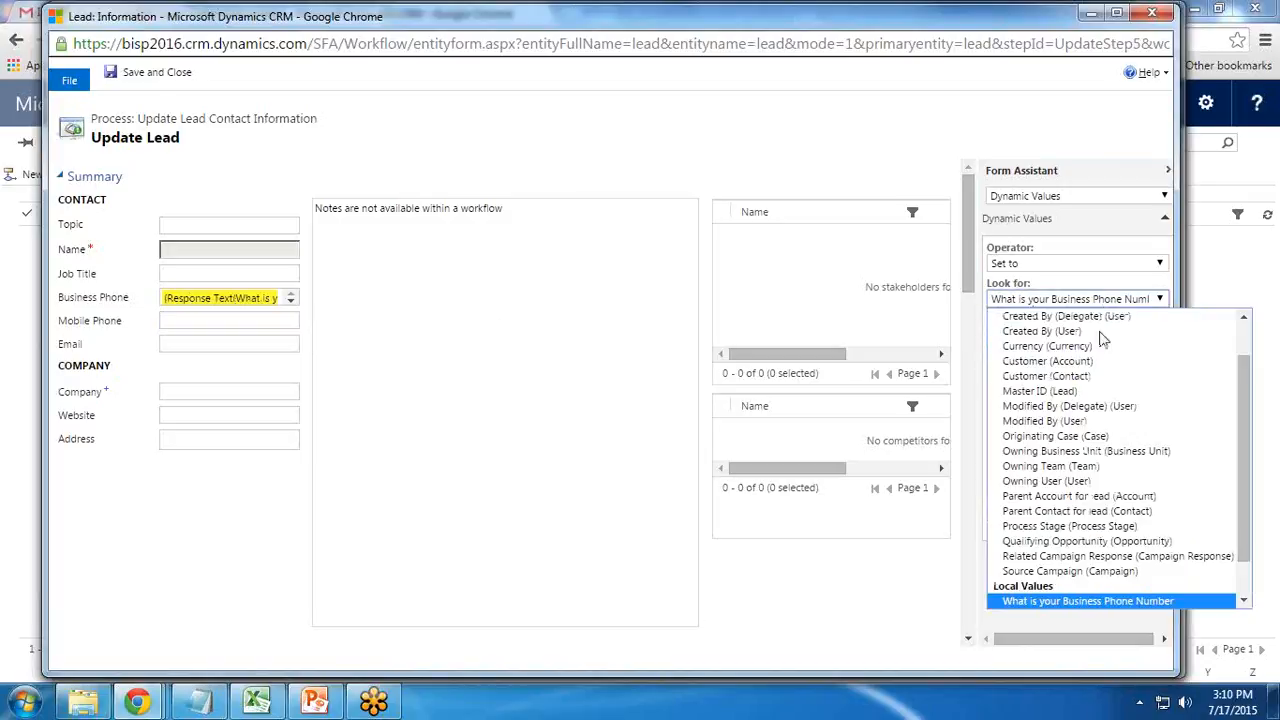
{"action": "scroll", "coordinate": [1090, 556], "scroll_direction": "down", "scroll_amount": 1}
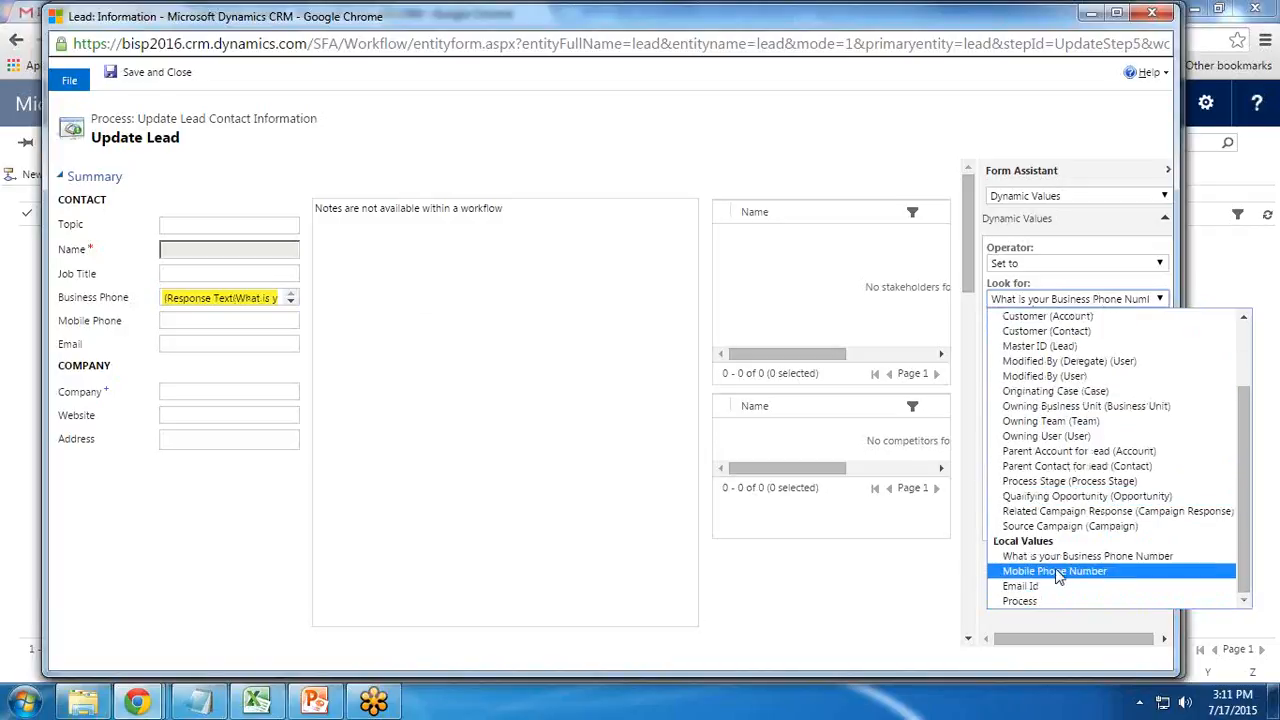
{"action": "left_click", "coordinate": [1088, 571]}
{"action": "left_click", "coordinate": [1068, 345]}
{"action": "left_click", "coordinate": [1076, 522]}
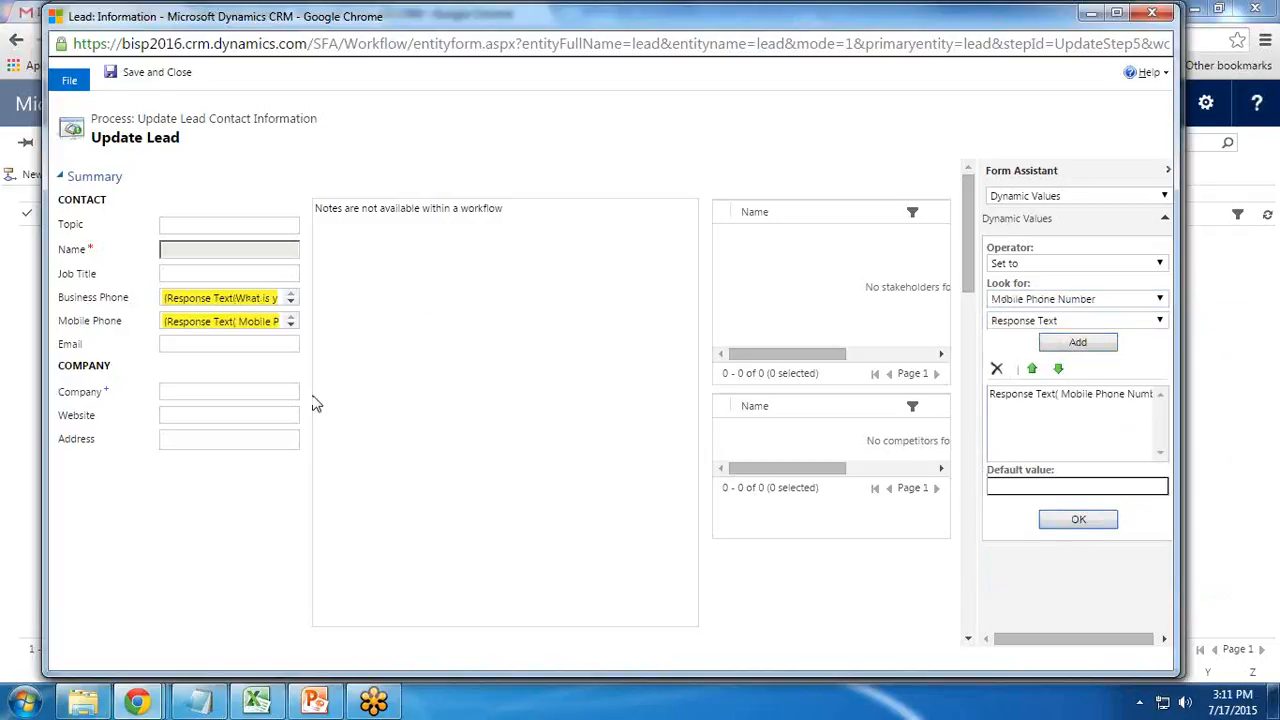
Fill Email with the Email Id prompt's Response Text, then save and close the Update Lead form
{"action": "left_click", "coordinate": [249, 343]}
{"action": "left_click", "coordinate": [1000, 300]}
{"action": "scroll", "coordinate": [1046, 580], "scroll_direction": "down", "scroll_amount": 1}
{"action": "left_click", "coordinate": [1040, 590]}
{"action": "left_click", "coordinate": [1078, 343]}
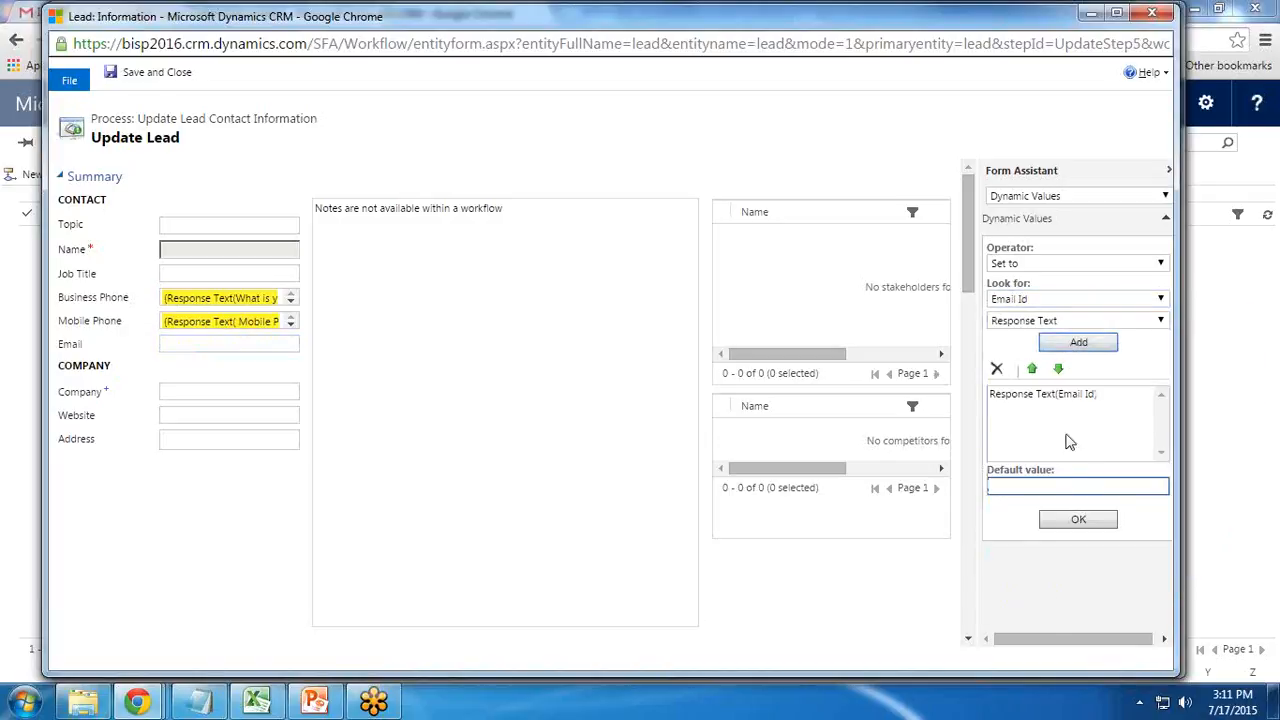
{"action": "left_click", "coordinate": [1076, 520]}
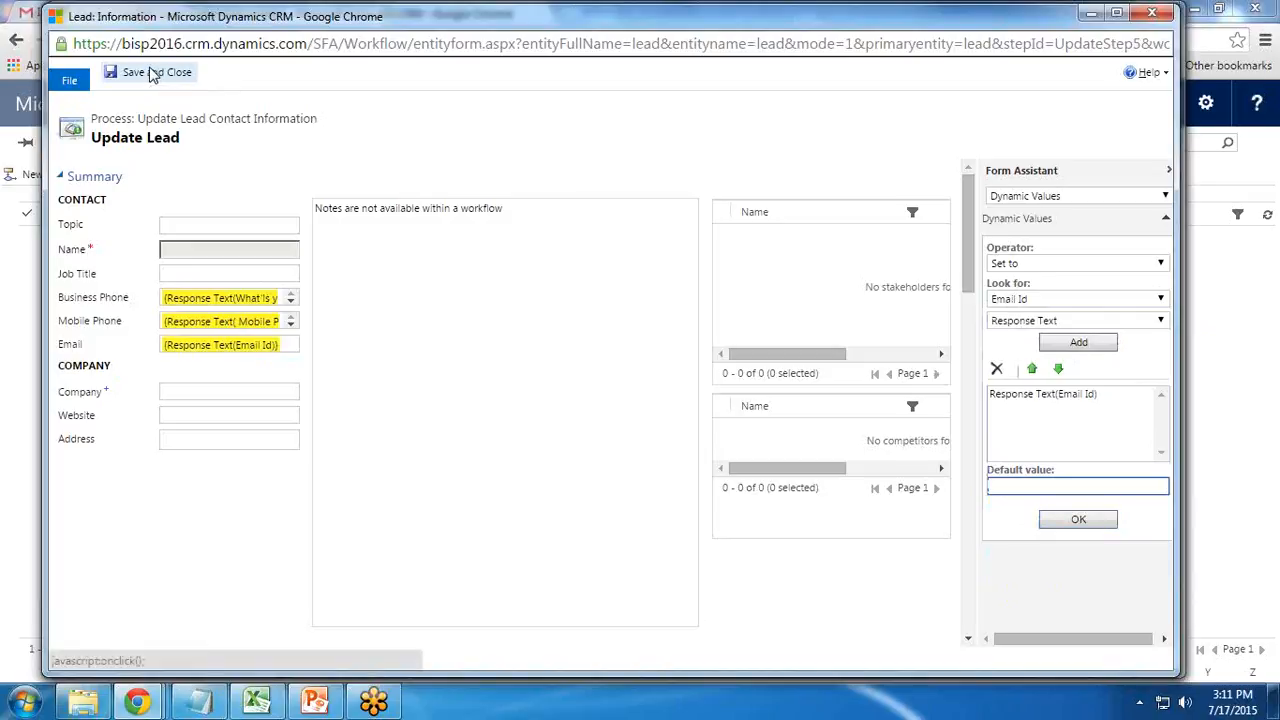
{"action": "left_click", "coordinate": [152, 74]}
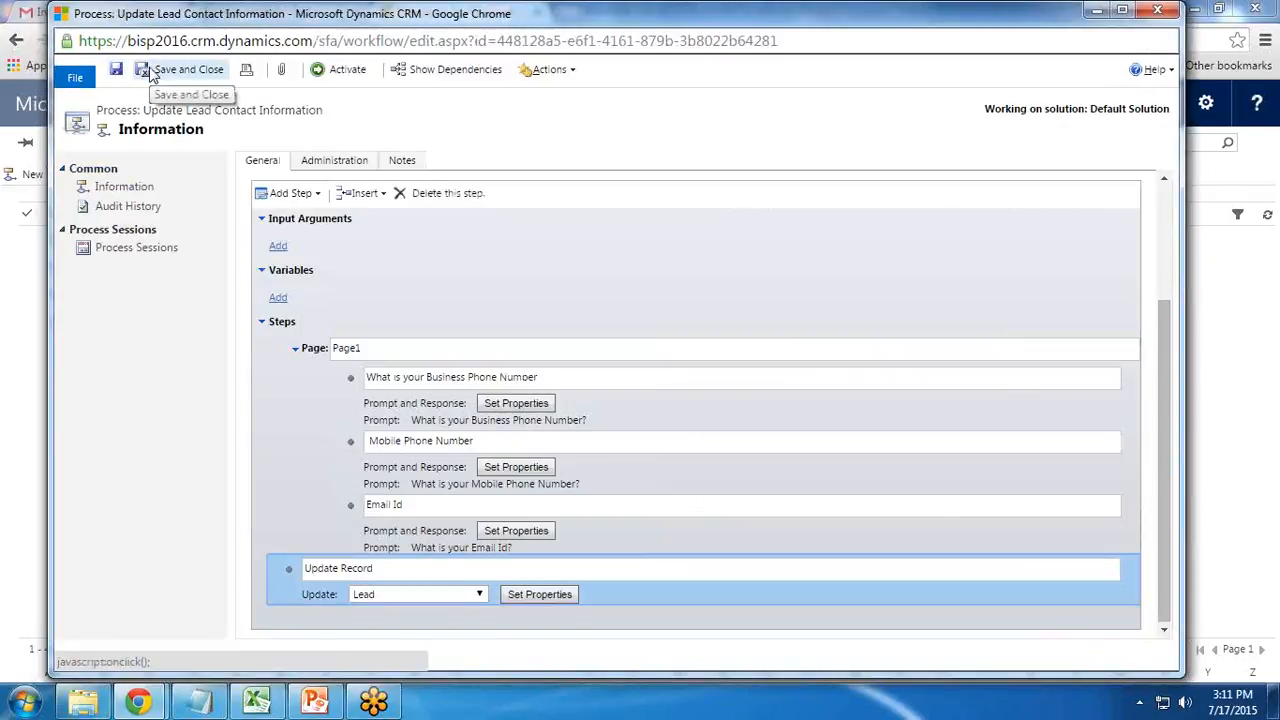
Save and activate the dialog, confirm activation, and close back to My Processes
{"action": "left_click", "coordinate": [117, 73]}
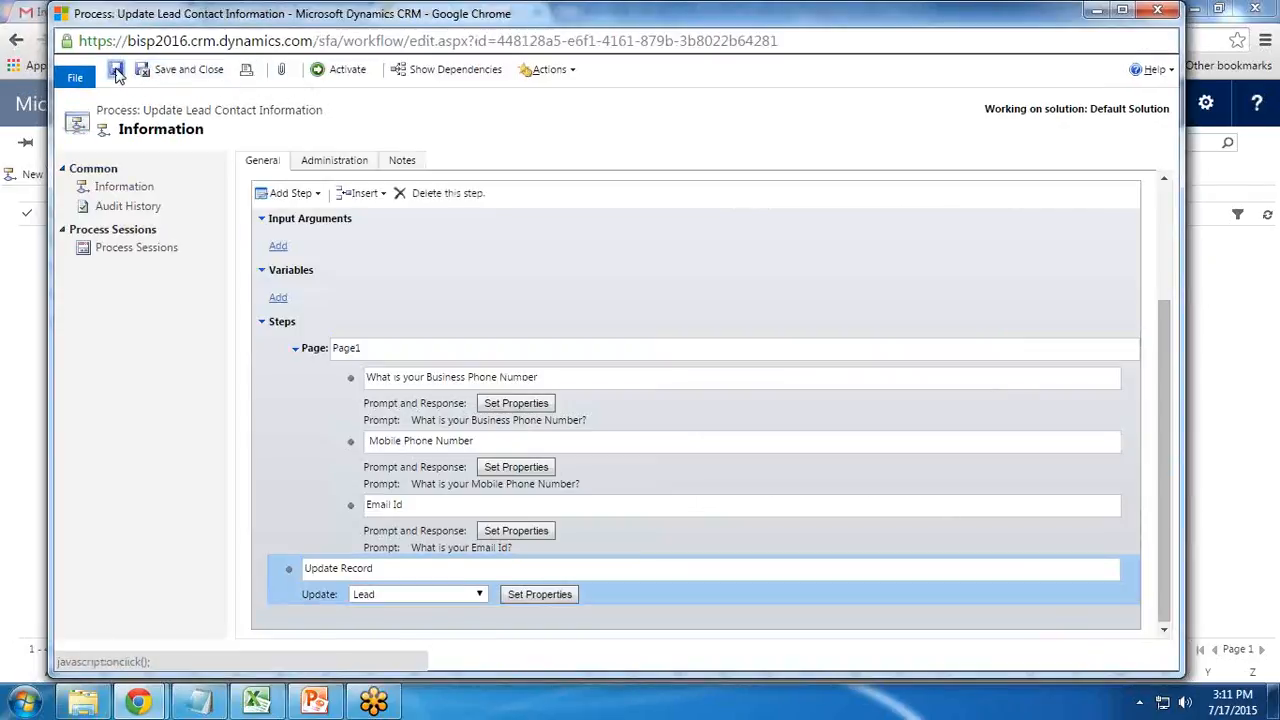
{"action": "left_click", "coordinate": [335, 75]}
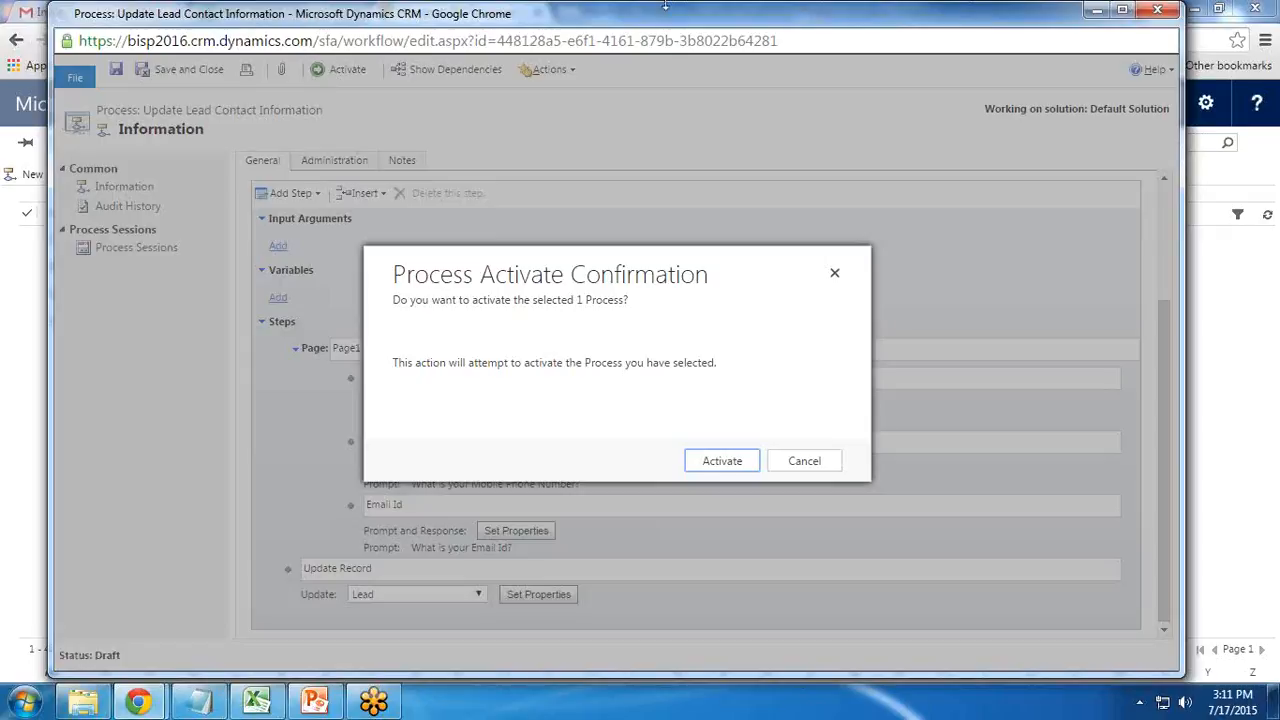
{"action": "left_click", "coordinate": [720, 463]}
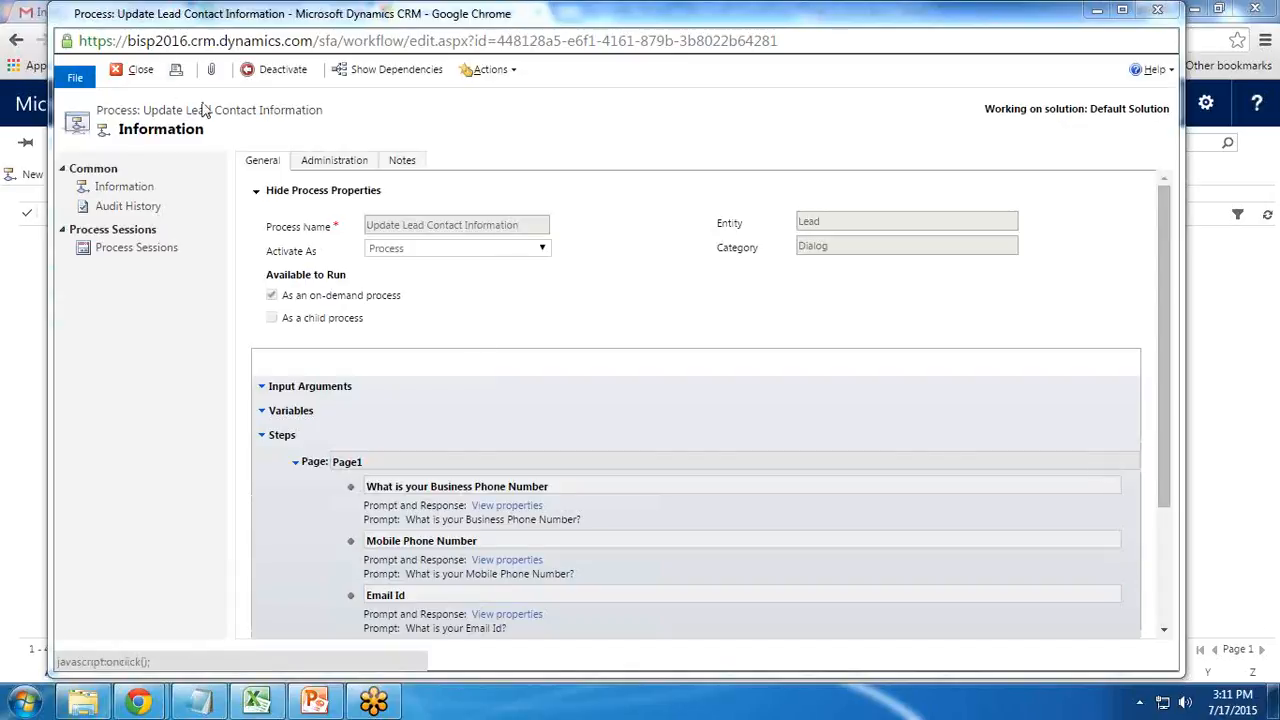
{"action": "left_click", "coordinate": [135, 72]}
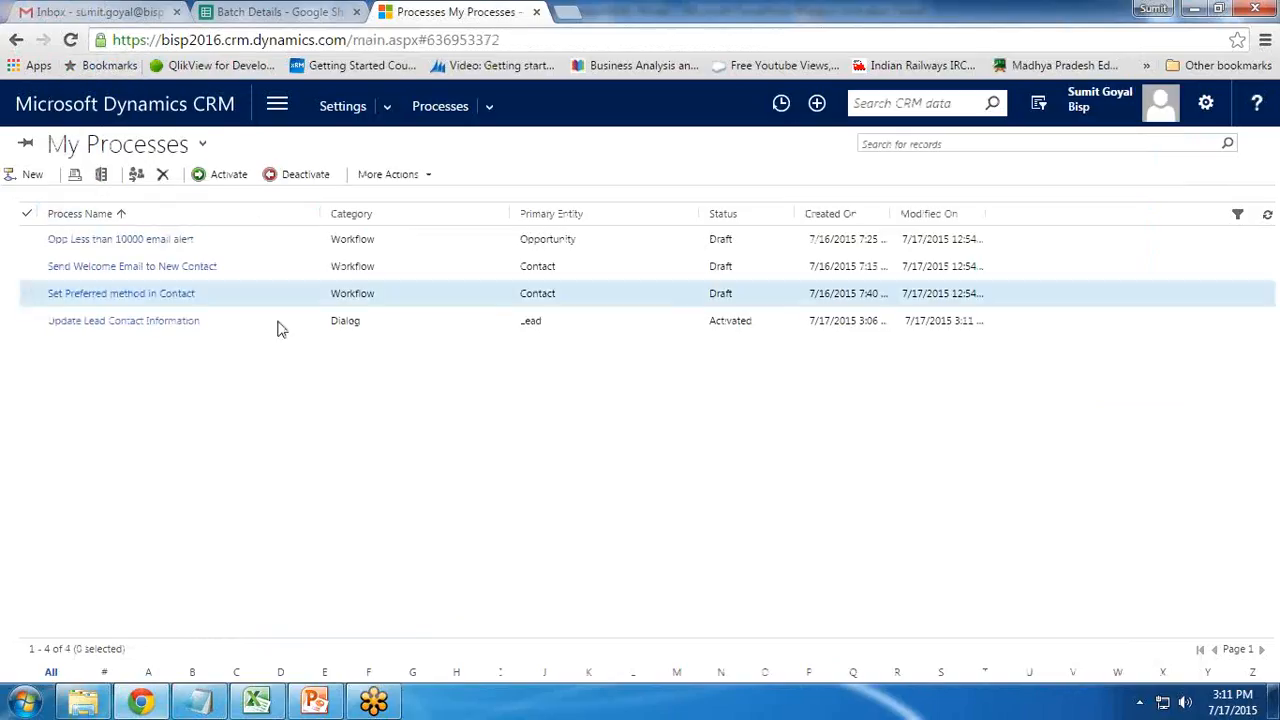
Go to Sales > Leads and check the lead whose topic is Tv in My Open Leads
{"action": "left_click", "coordinate": [172, 118]}
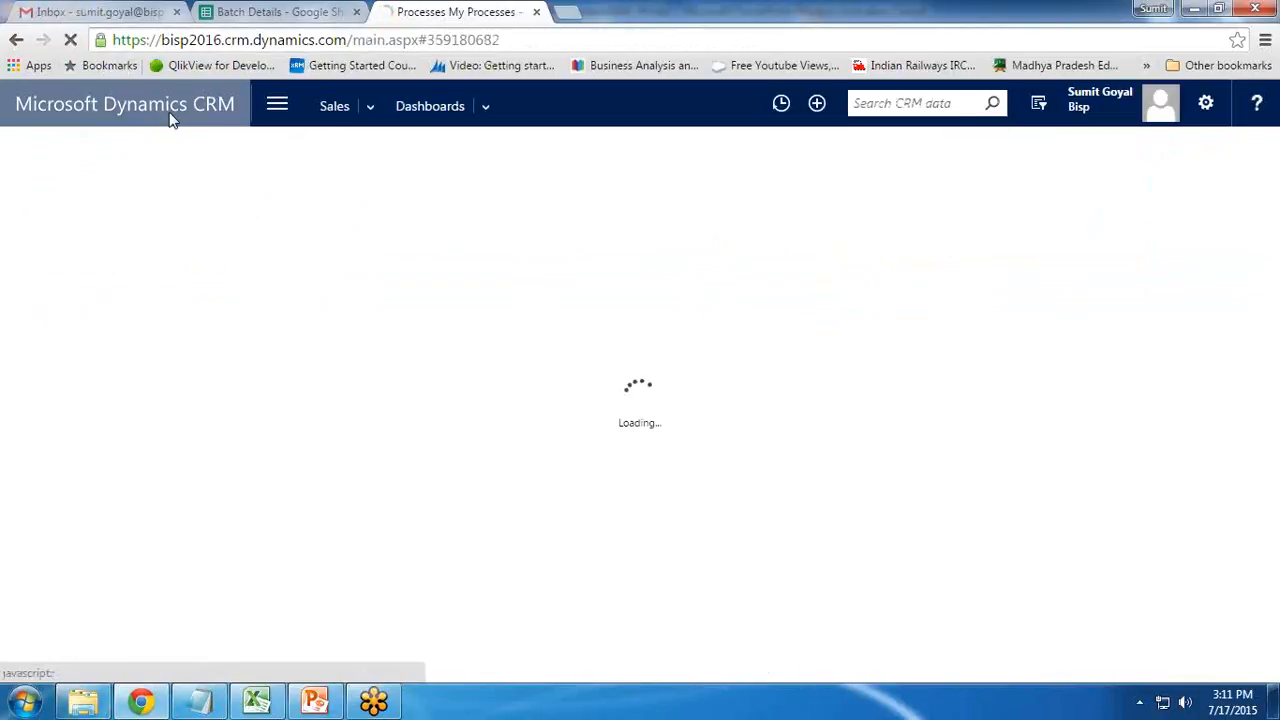
{"action": "left_click", "coordinate": [277, 105]}
{"action": "left_click", "coordinate": [93, 181]}
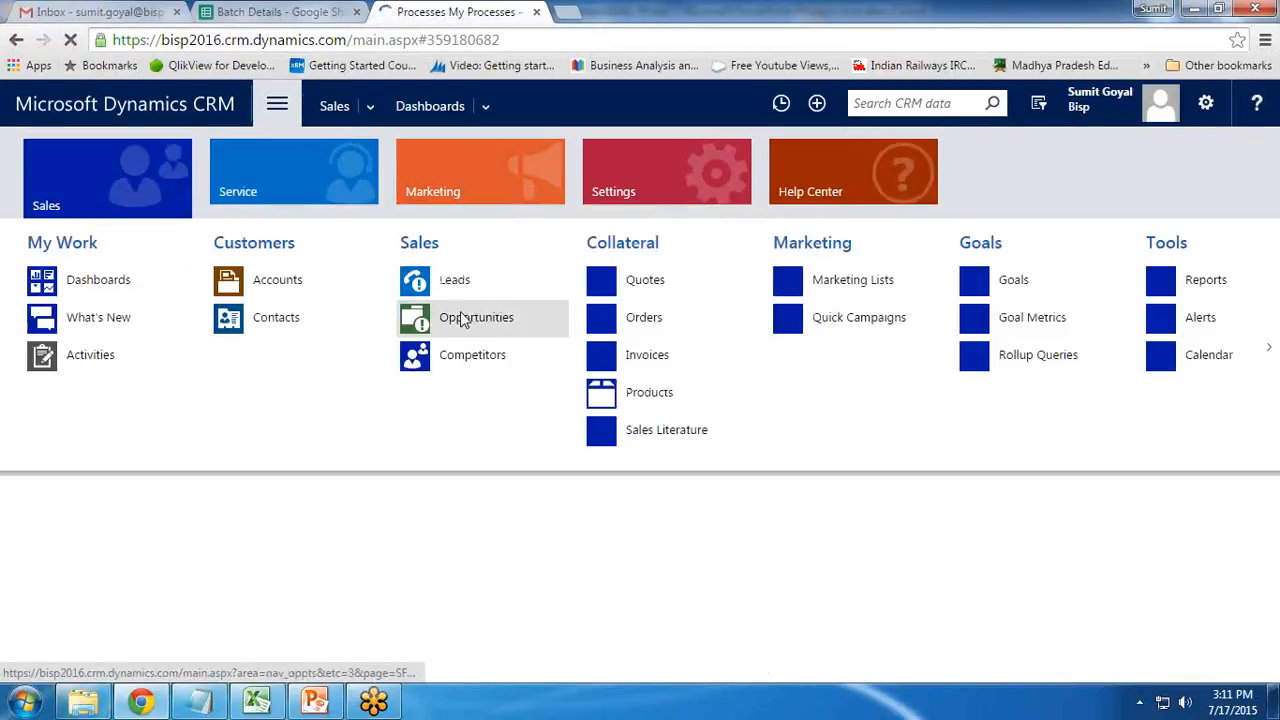
{"action": "left_click", "coordinate": [455, 282]}
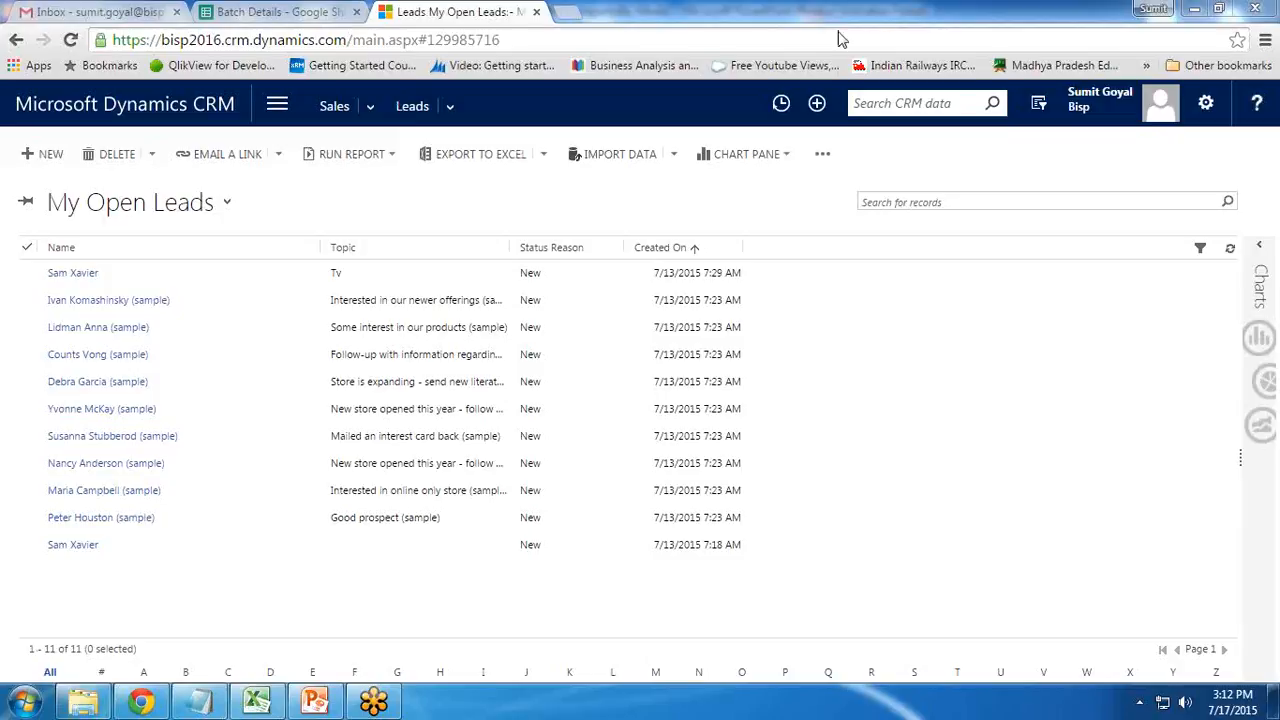
{"action": "left_click", "coordinate": [45, 279]}
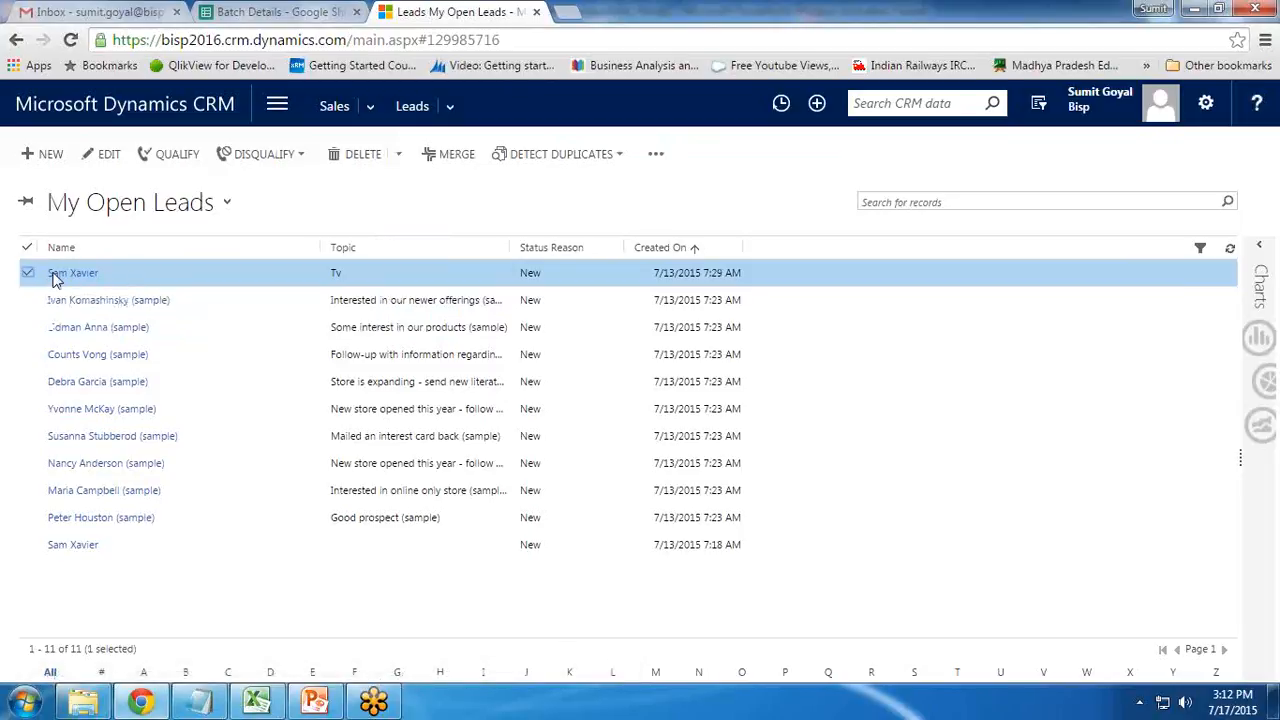
Start the Update Lead Contact Information dialog on the Tv lead from the overflow menu
{"action": "left_click", "coordinate": [656, 155]}
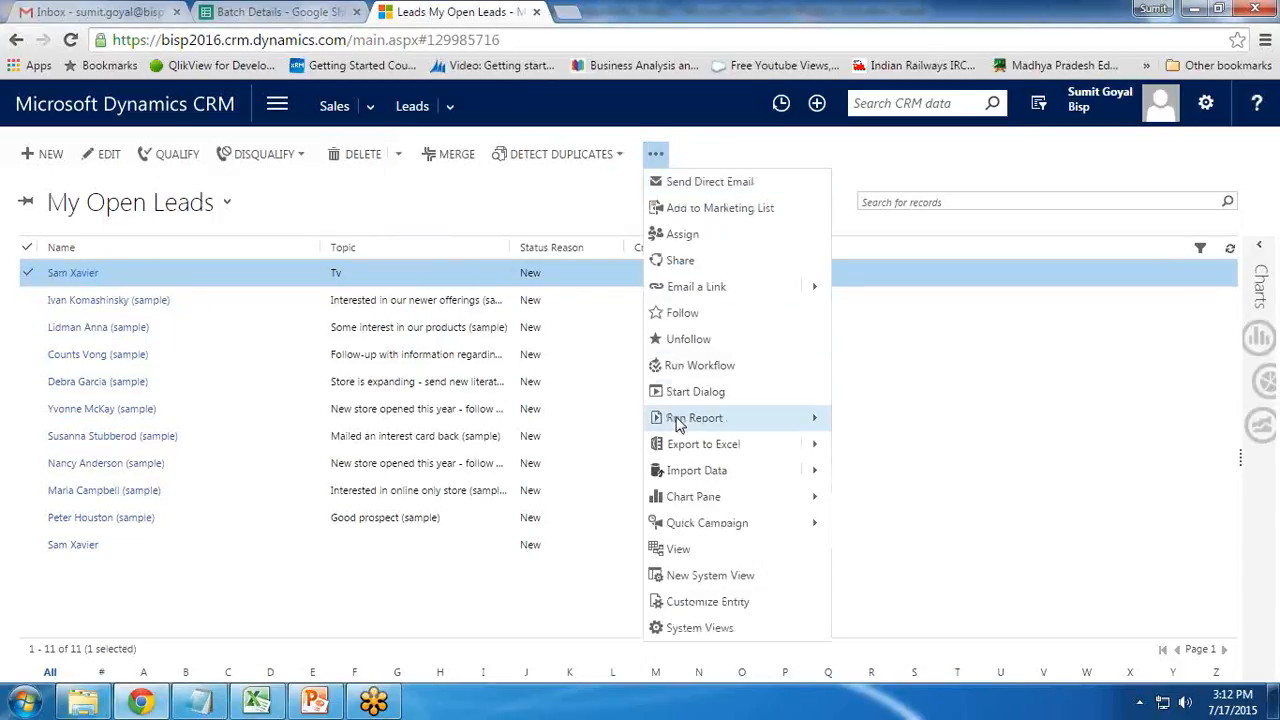
{"action": "left_click", "coordinate": [682, 393]}
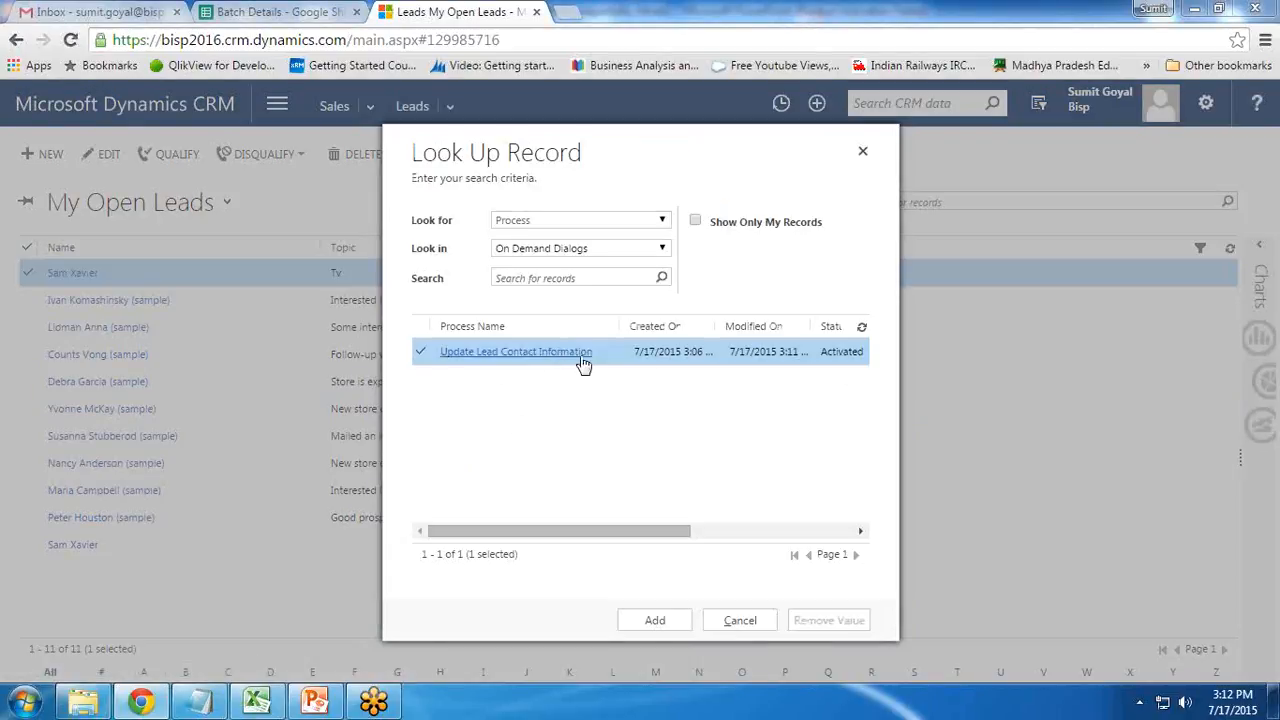
{"action": "left_click", "coordinate": [653, 618]}
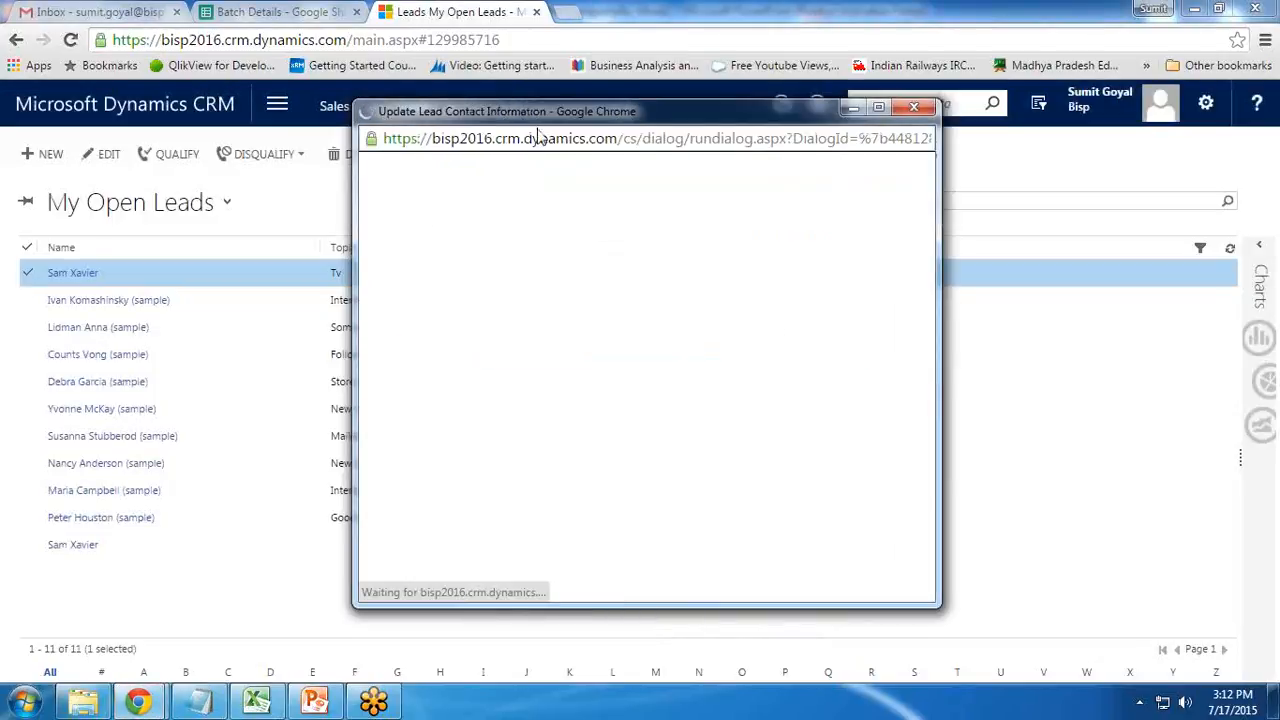
Reposition and resize the running dialog window
{"action": "left_click_drag", "start_coordinate": [537, 135], "coordinate": [457, 129]}
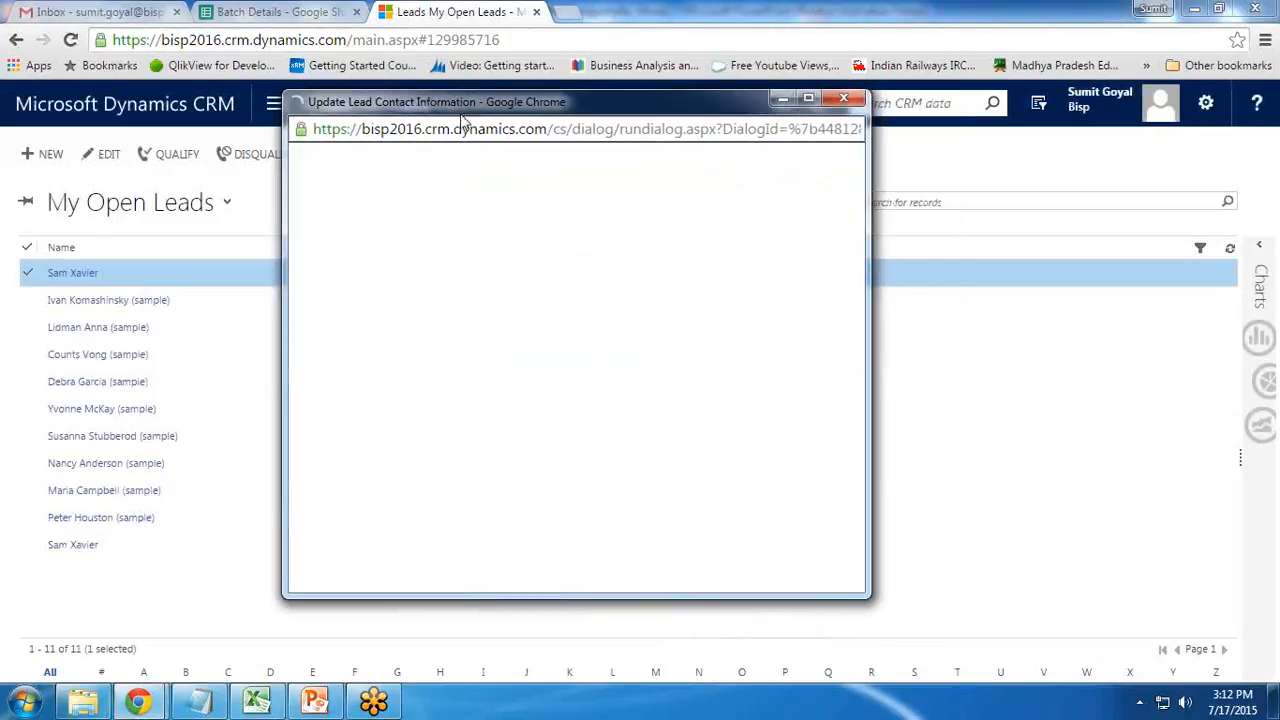
{"action": "left_click_drag", "start_coordinate": [866, 614], "coordinate": [843, 648]}
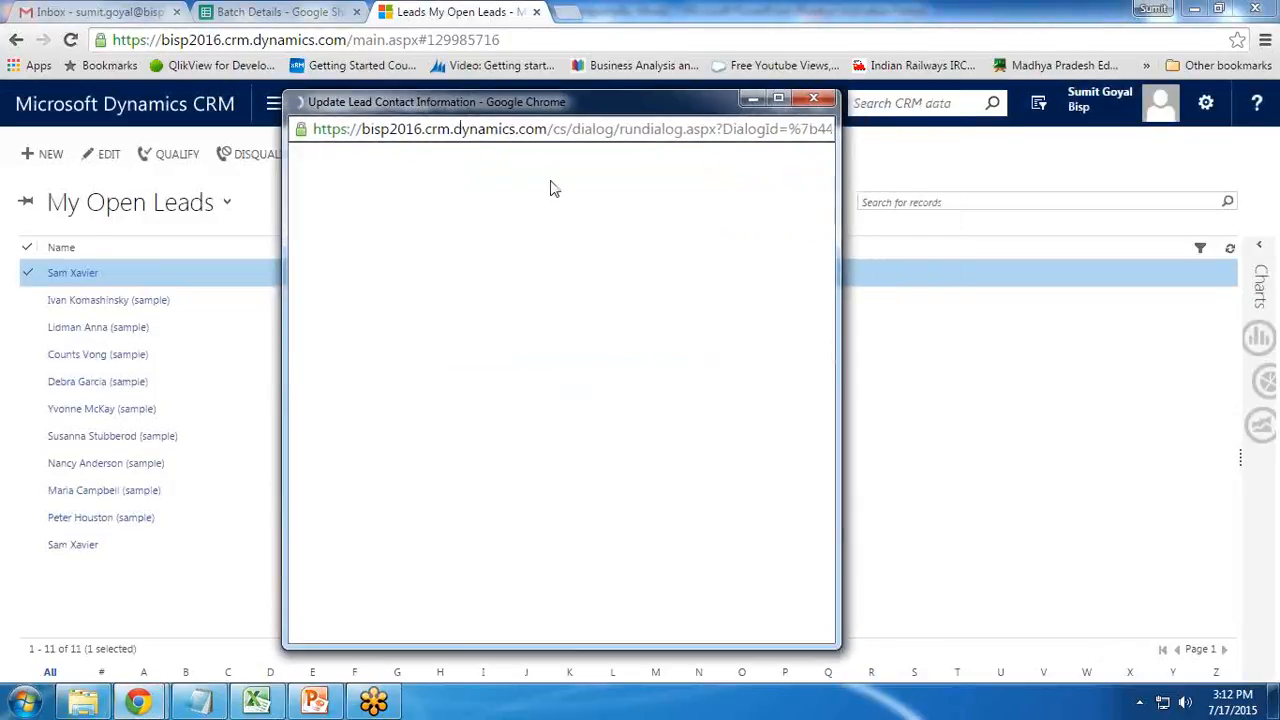
{"action": "left_click_drag", "start_coordinate": [503, 112], "coordinate": [512, 106]}
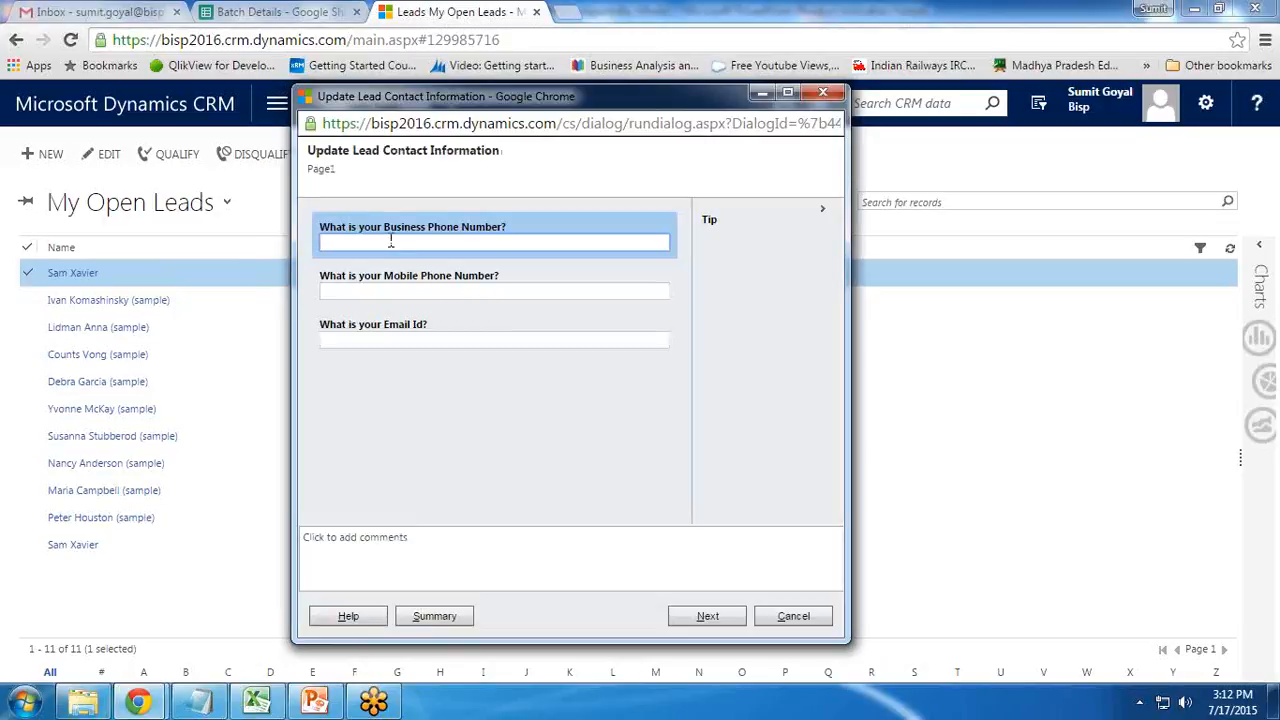
Enter the lead's business phone, mobile phone and e-mail address, then submit and finish the dialog
{"action": "type", "text": "12001200"}
{"action": "key", "text": "Tab"}
{"action": "type", "text": "32326565"}
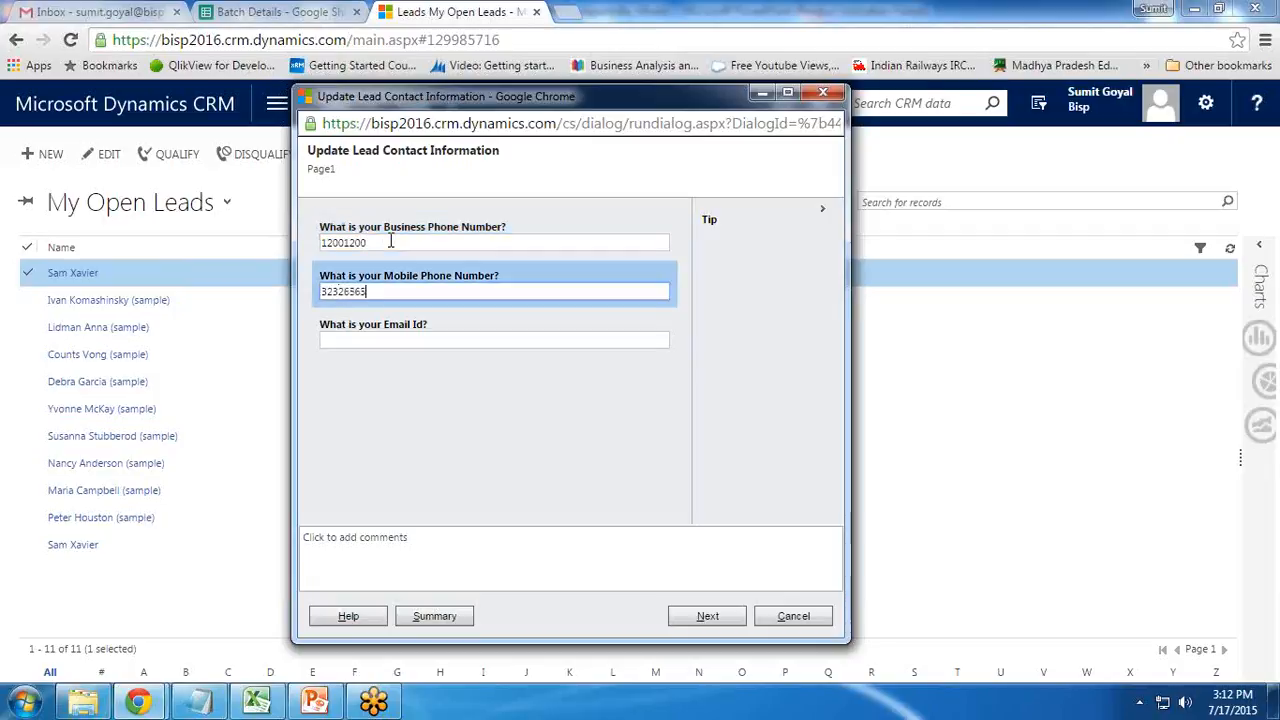
{"action": "key", "text": "Tab"}
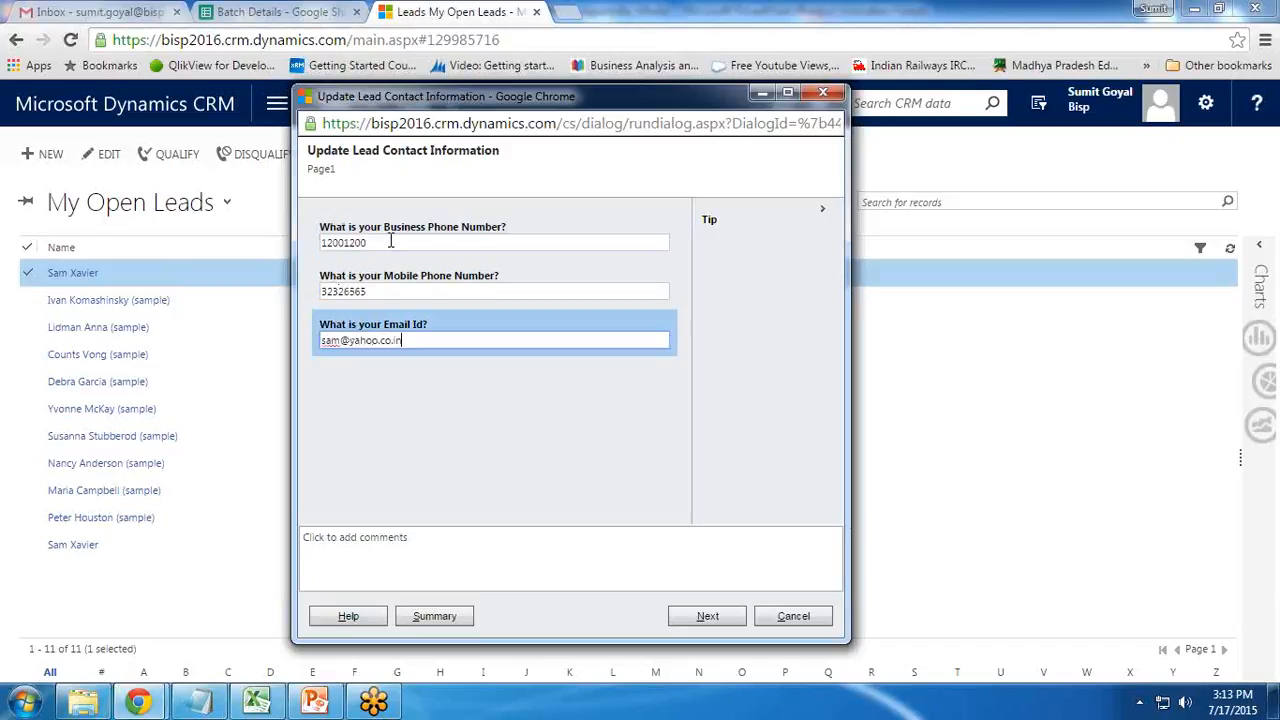
{"action": "left_click", "coordinate": [707, 616]}
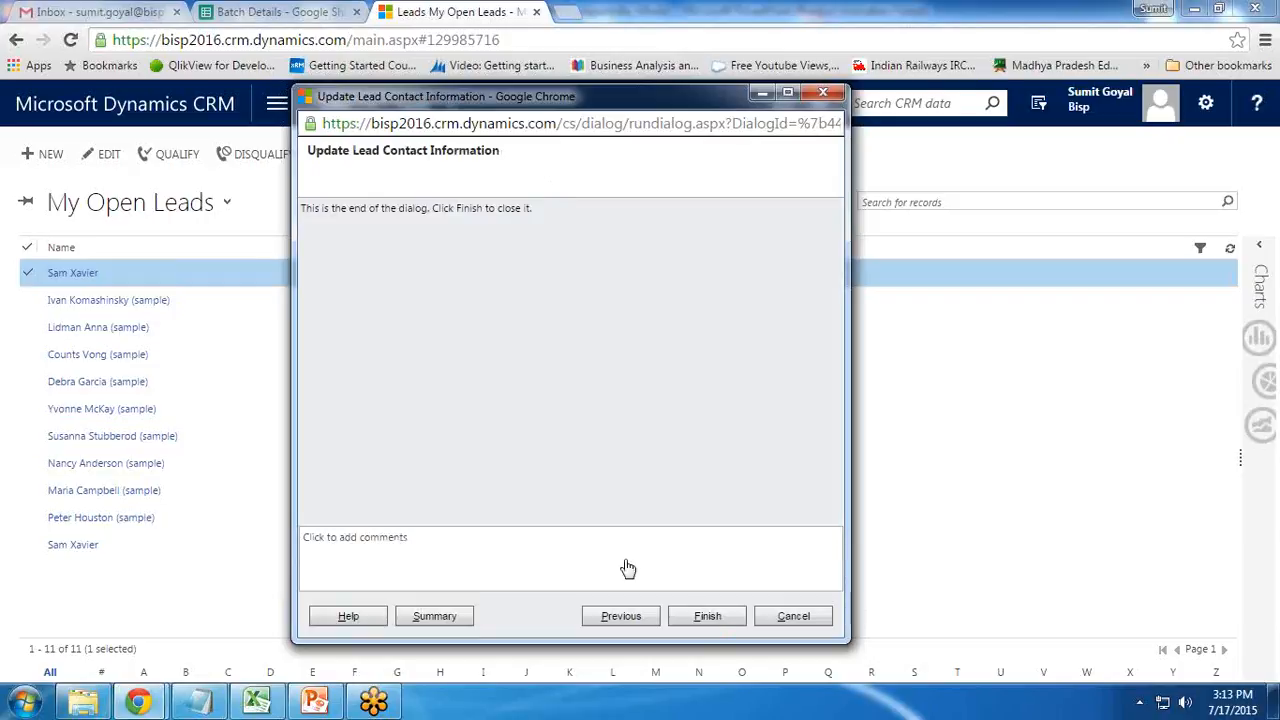
{"action": "left_click", "coordinate": [707, 616]}
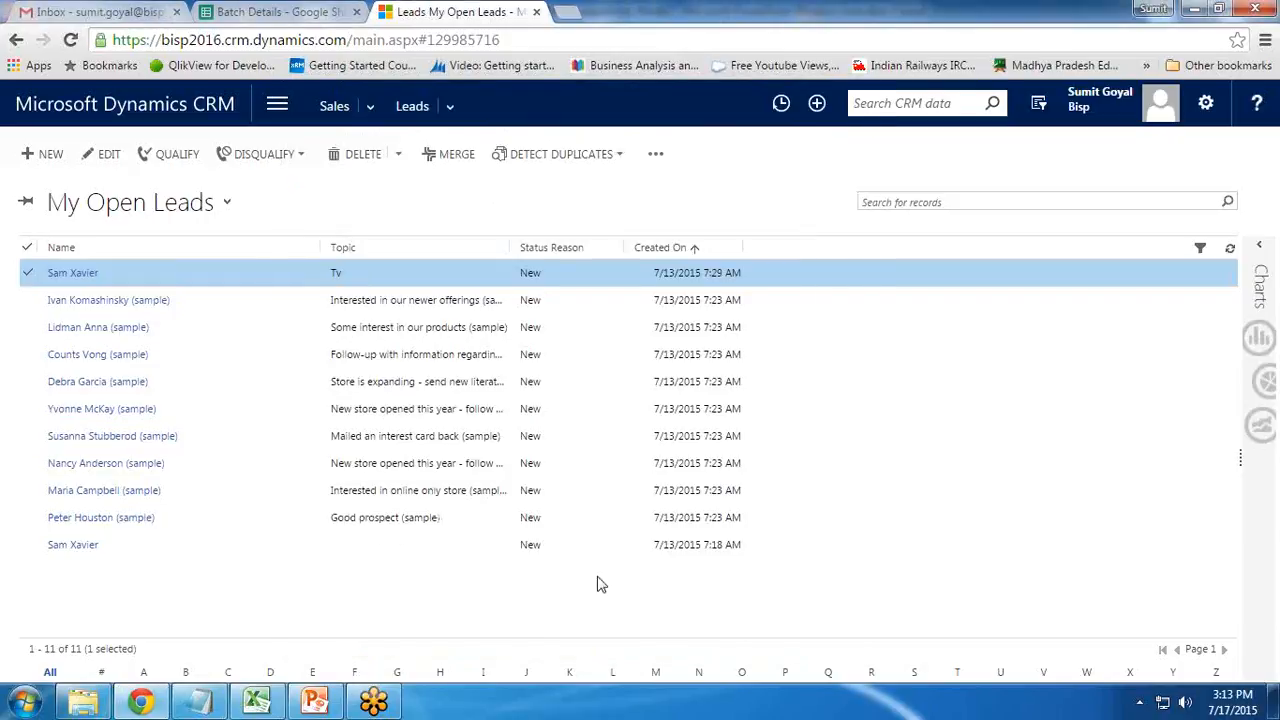
Open the Tv lead record to confirm its updated phones and e-mail, then bring PowerPoint forward
{"action": "left_click", "coordinate": [66, 275]}
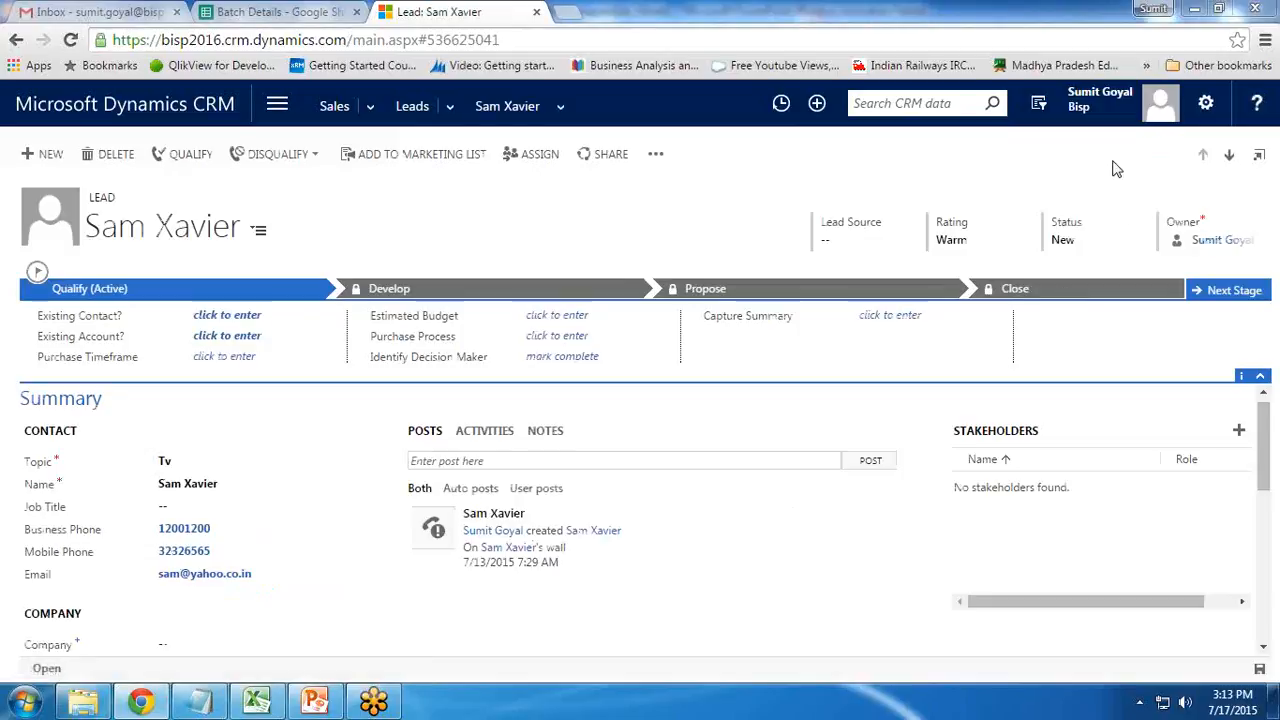
{"action": "mouse_move", "coordinate": [170, 512]}
{"action": "left_mouse_down"}
{"action": "mouse_move", "coordinate": [150, 592]}
{"action": "mouse_move", "coordinate": [186, 492]}
{"action": "mouse_move", "coordinate": [10, 538]}
{"action": "mouse_move", "coordinate": [85, 605]}
{"action": "left_mouse_up"}
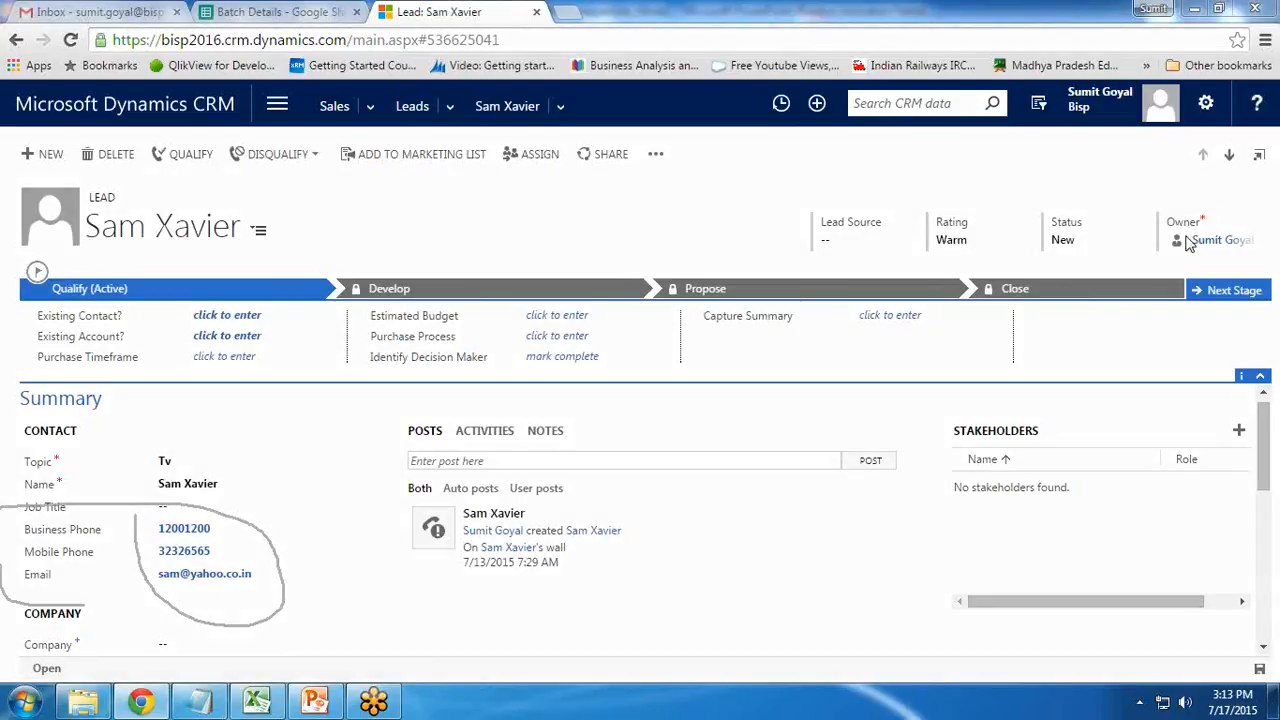
{"action": "left_click", "coordinate": [1108, 186]}
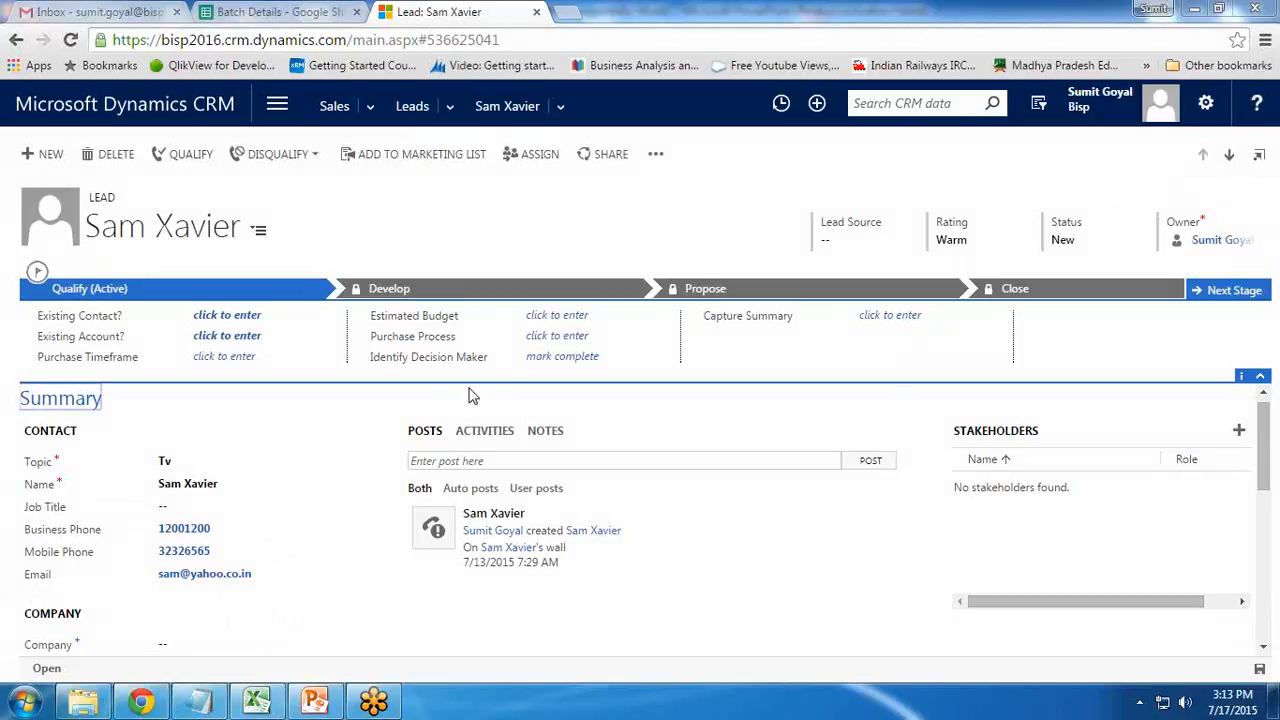
{"action": "mouse_move", "coordinate": [319, 708]}
{"action": "left_click", "coordinate": [315, 610]}
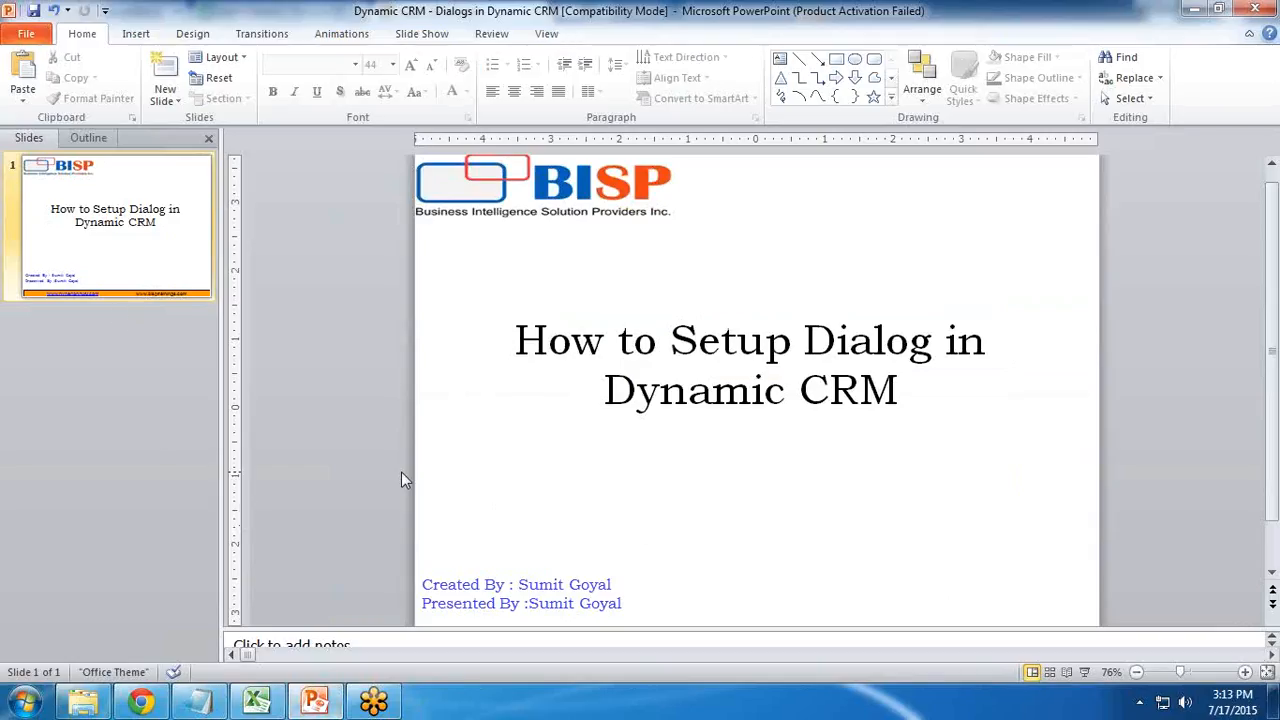